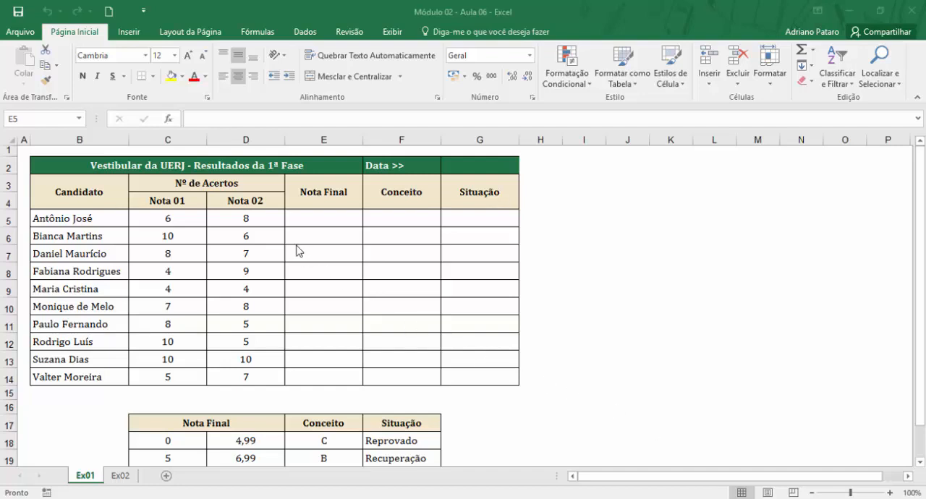
# Review the results table's title and the Nota 01, Nota 02 and Nota Final cells in row 5.
pyautogui.click(173, 166)
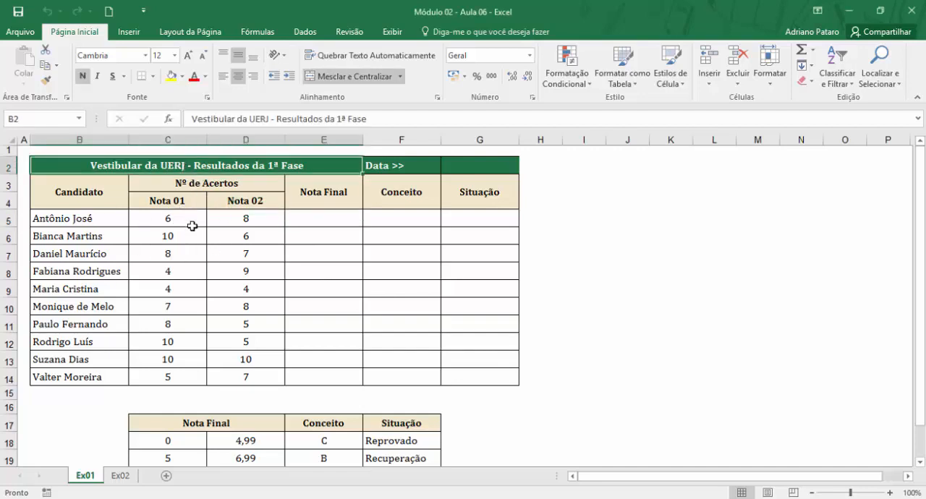
pyautogui.click(334, 221)
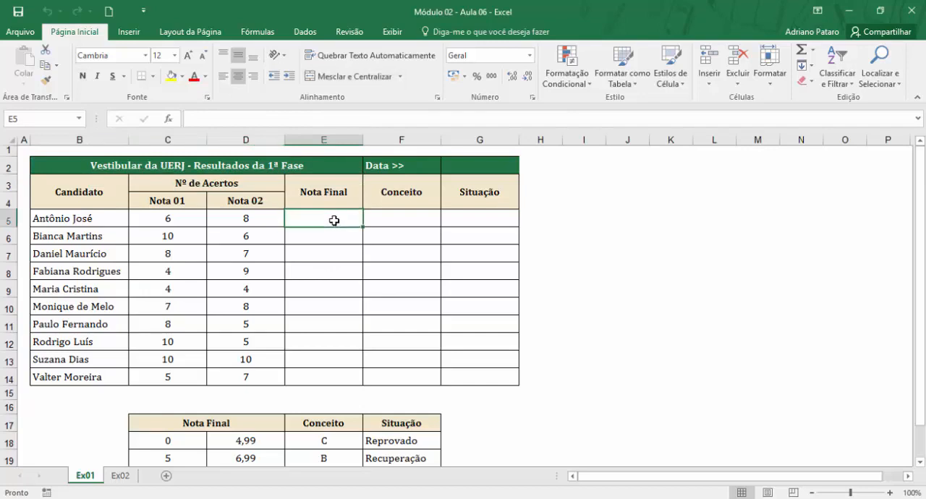
pyautogui.click(197, 219)
pyautogui.click(230, 221)
pyautogui.click(191, 217)
pyautogui.click(231, 218)
pyautogui.click(322, 221)
pyautogui.click(198, 221)
pyautogui.click(237, 221)
# Calculate the Nota Final in E5 as the average of C5:D5 and fill the formula down to E14.
pyautogui.click(306, 224)
pyautogui.click(265, 33)
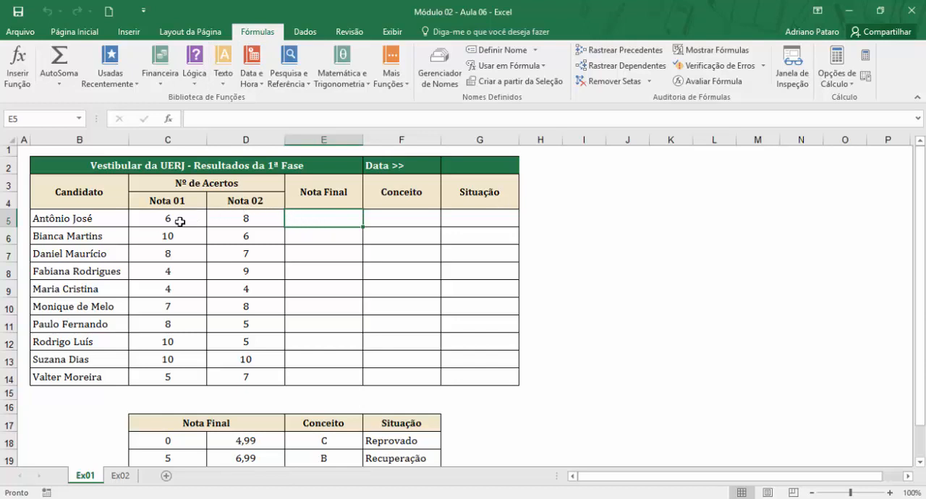
pyautogui.click(60, 84)
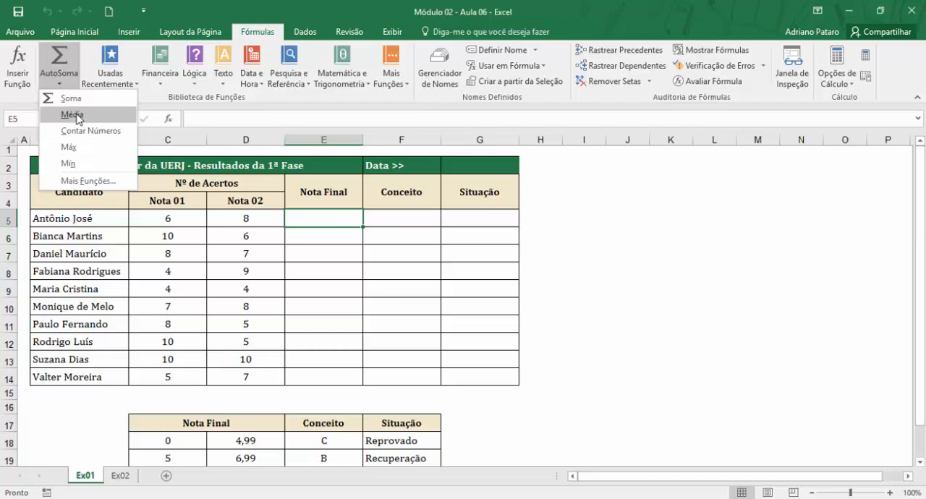
pyautogui.click(72, 116)
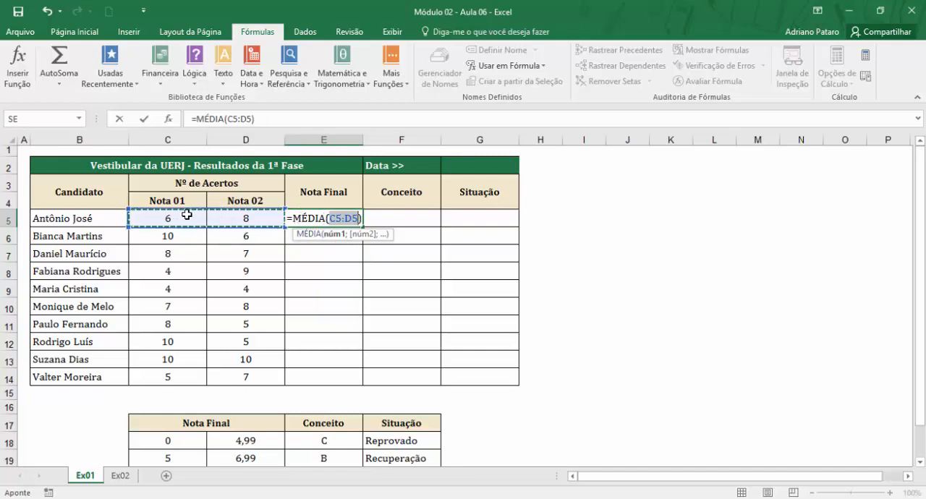
pyautogui.press('Return')
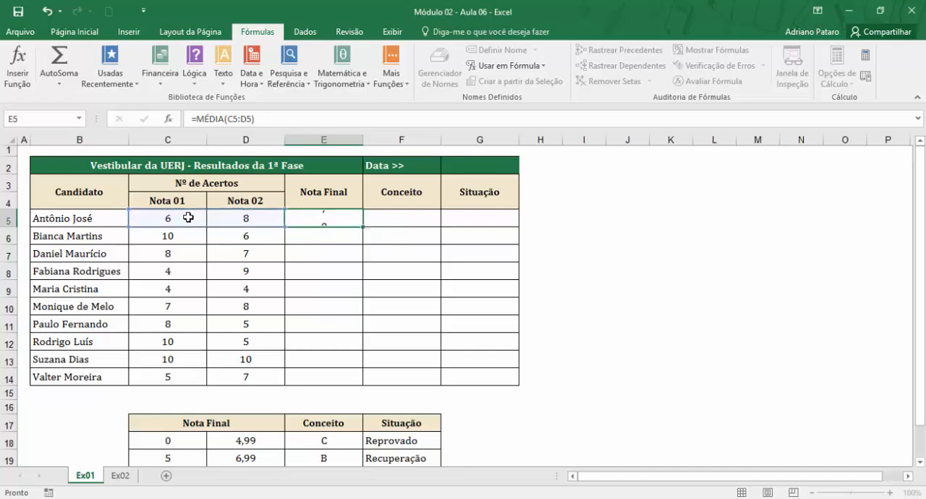
pyautogui.click(323, 222)
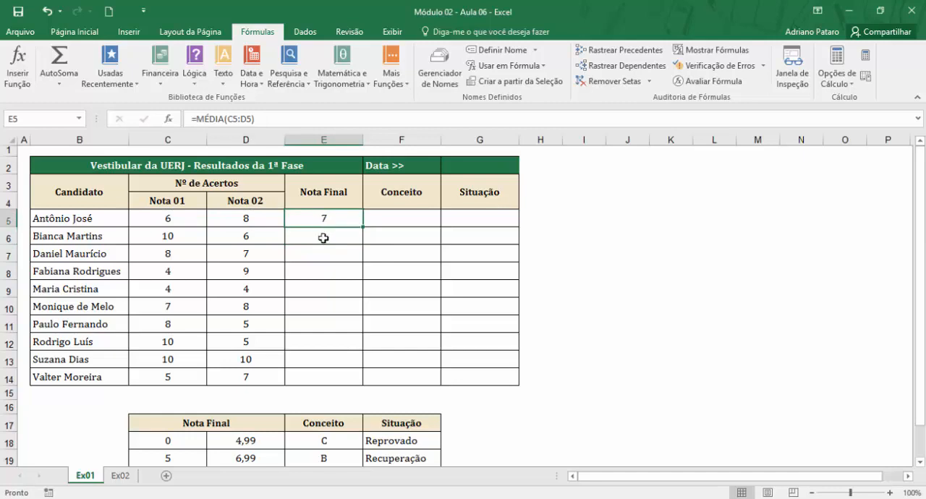
pyautogui.moveTo(363, 227); pyautogui.dragTo(366, 382)
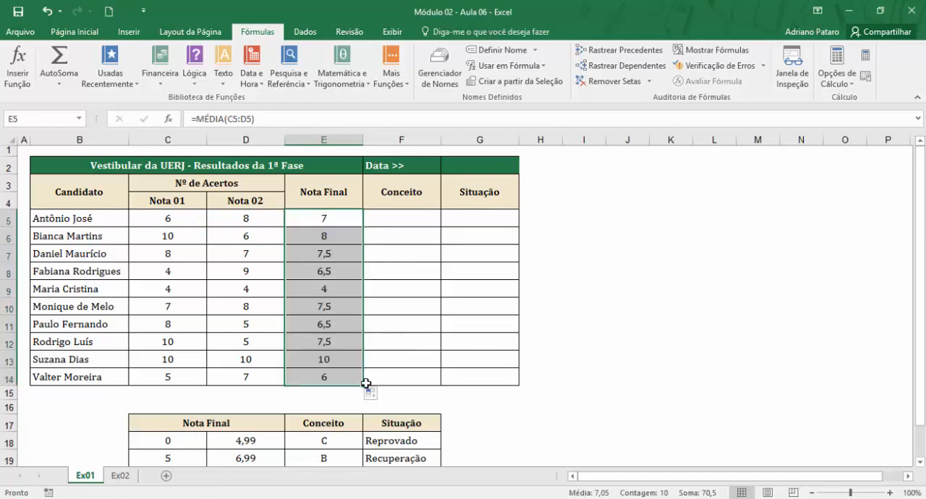
# Review the Conceito and Situação cells in row 5 and the headers of the grading table starting at row 17.
pyautogui.click(407, 220)
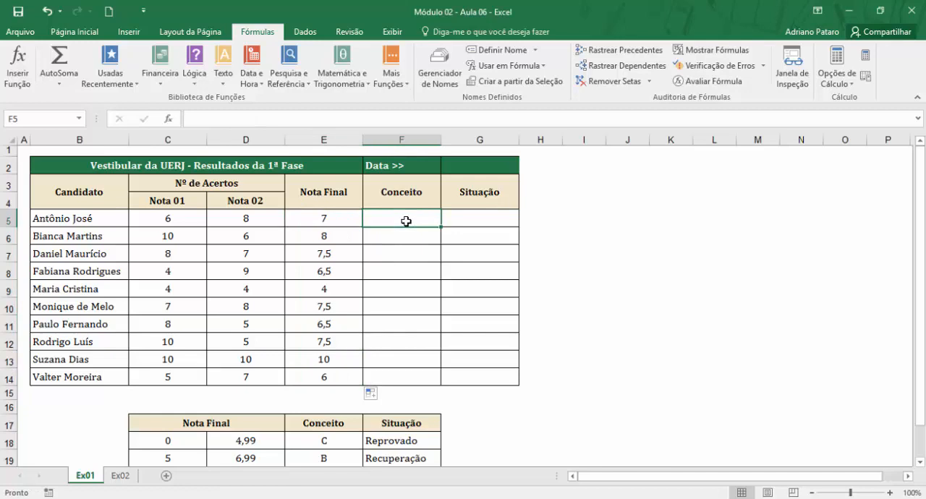
pyautogui.click(480, 223)
pyautogui.click(400, 224)
pyautogui.click(473, 216)
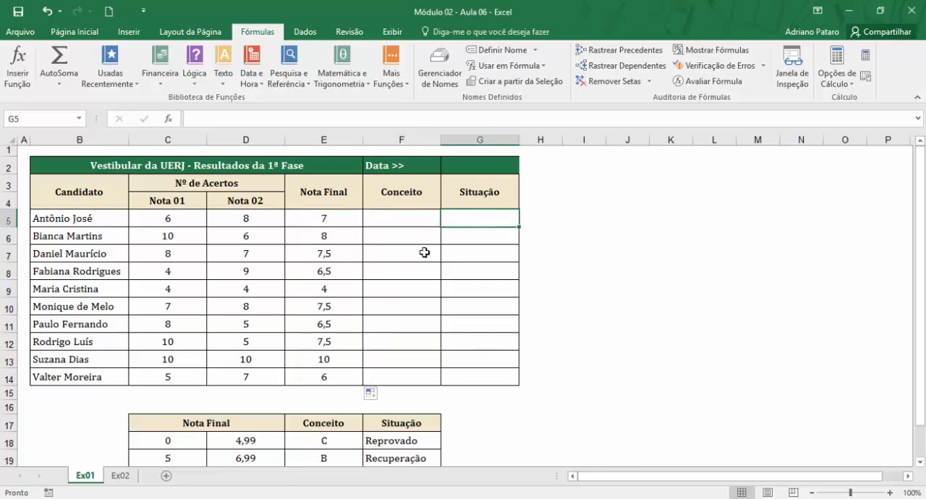
pyautogui.click(323, 217)
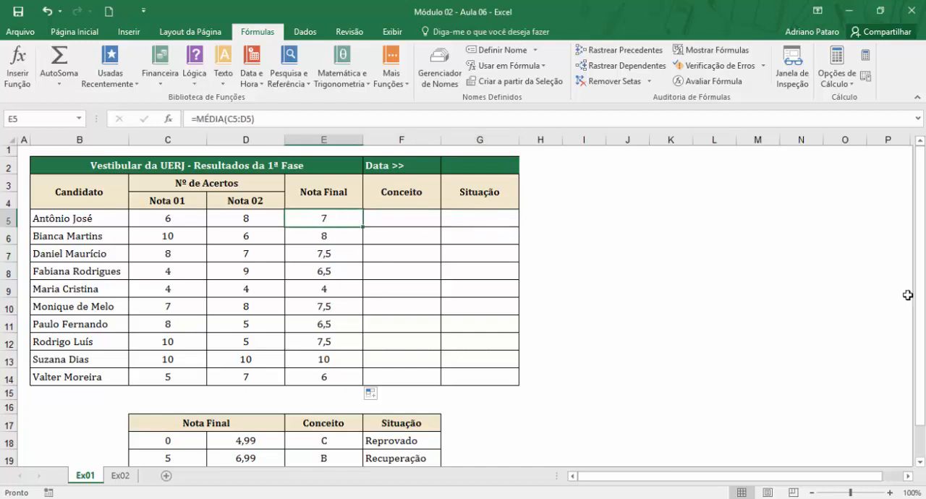
pyautogui.moveTo(921, 300); pyautogui.dragTo(922, 311)
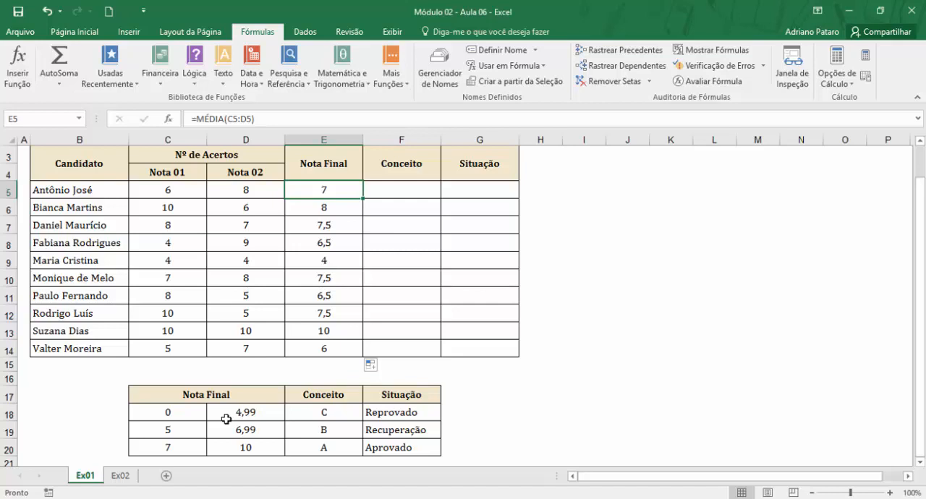
pyautogui.click(219, 398)
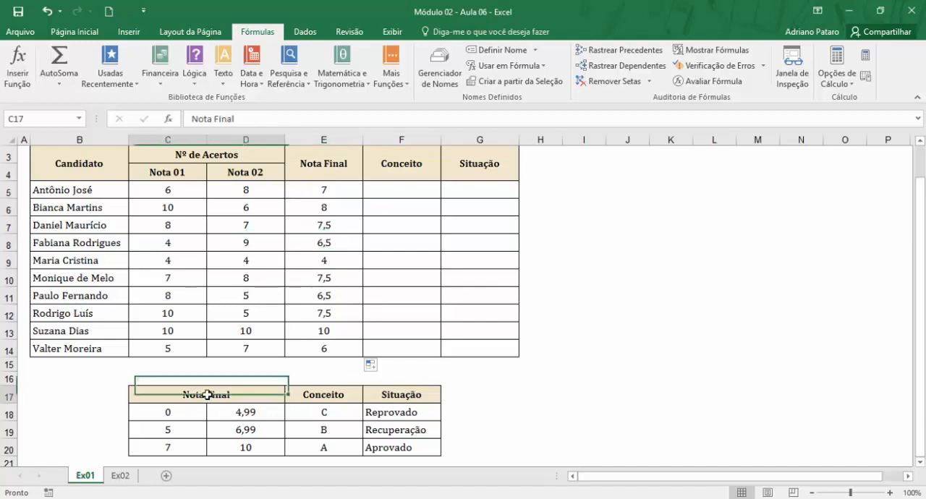
pyautogui.click(322, 398)
pyautogui.click(375, 395)
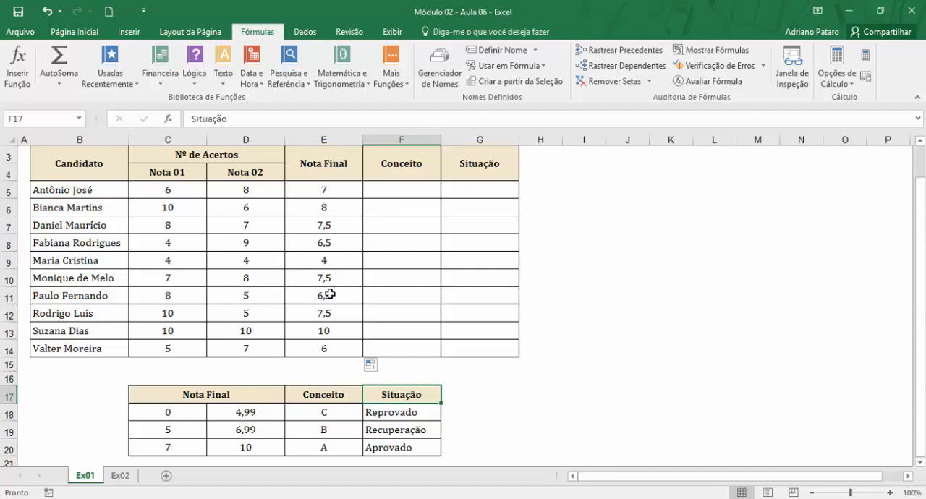
# Examine which Nota Final range in C18:D20 corresponds to each Conceito in E18:E20.
pyautogui.click(394, 186)
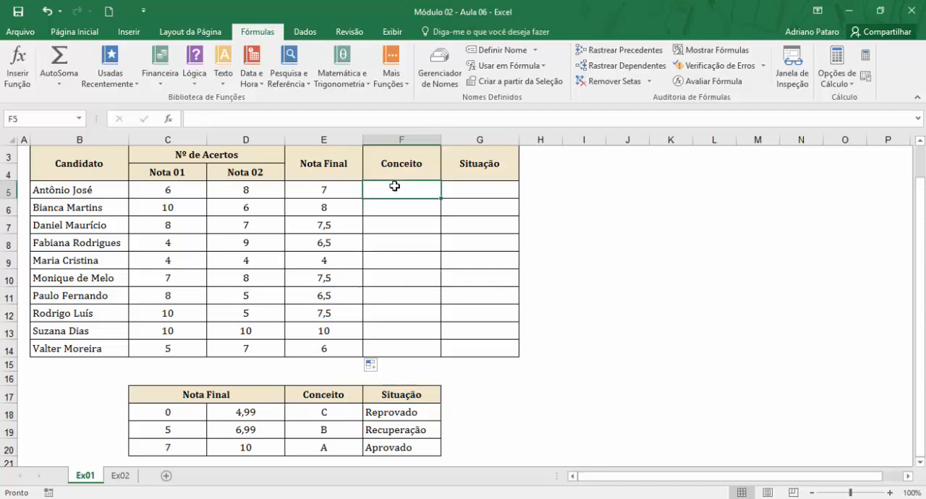
pyautogui.click(331, 443)
pyautogui.click(328, 429)
pyautogui.click(327, 412)
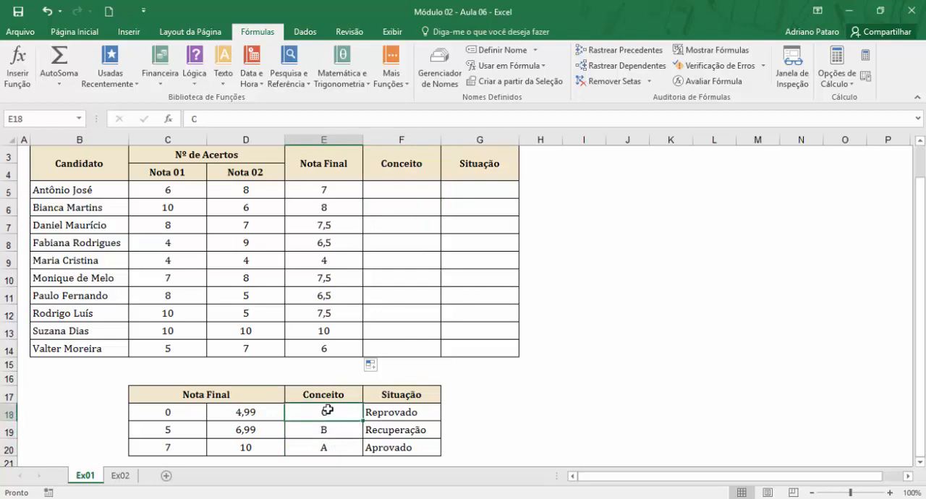
pyautogui.click(191, 414)
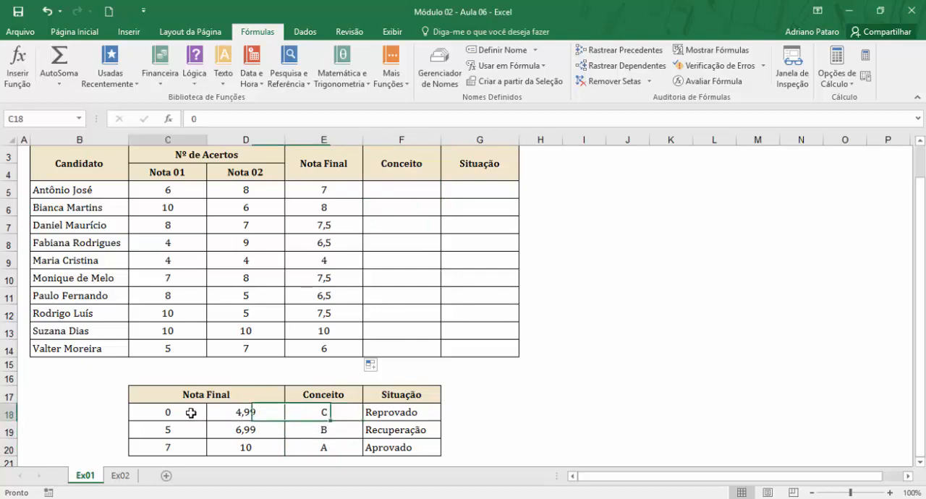
pyautogui.click(229, 413)
pyautogui.click(190, 413)
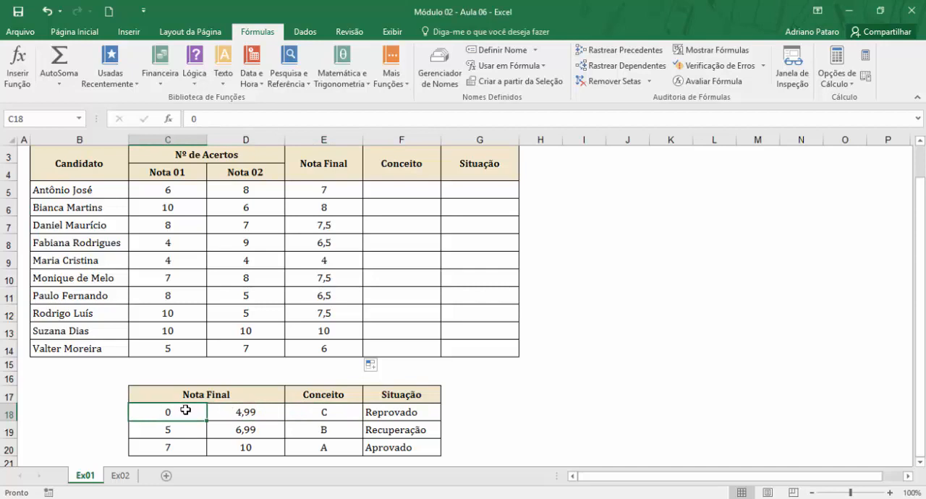
pyautogui.click(229, 412)
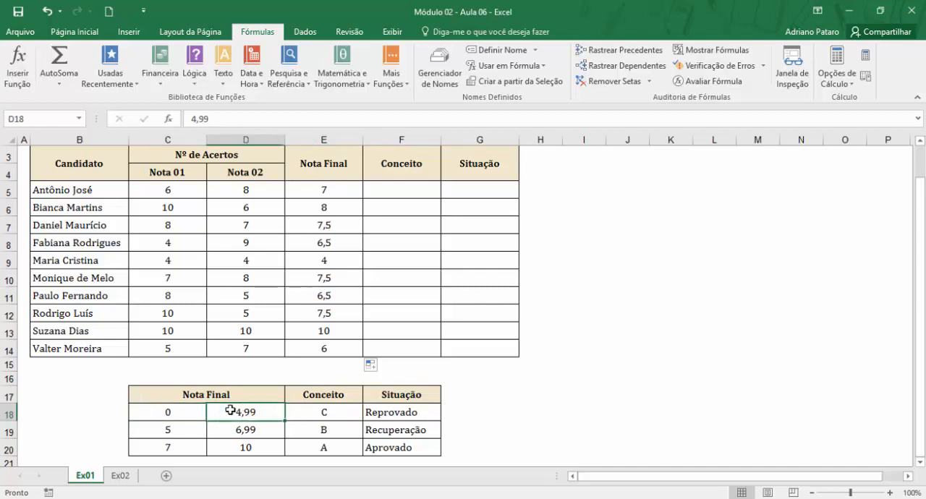
pyautogui.click(310, 416)
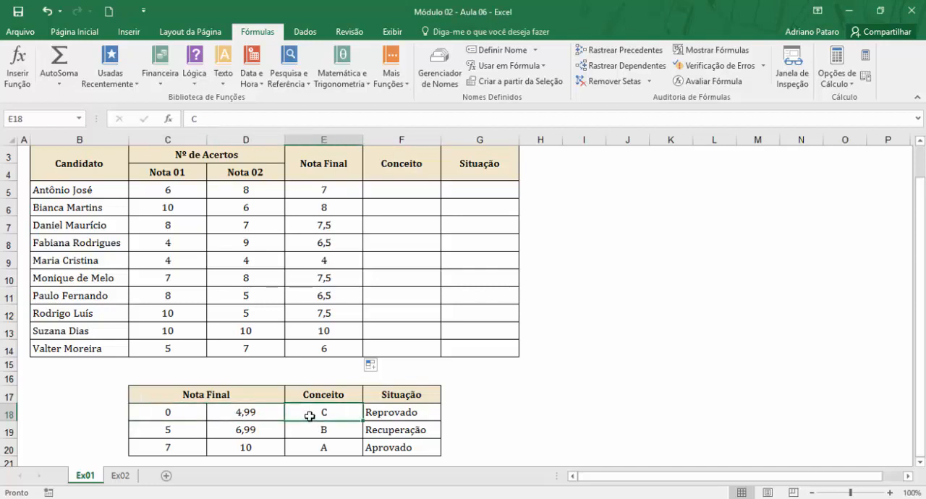
pyautogui.click(176, 432)
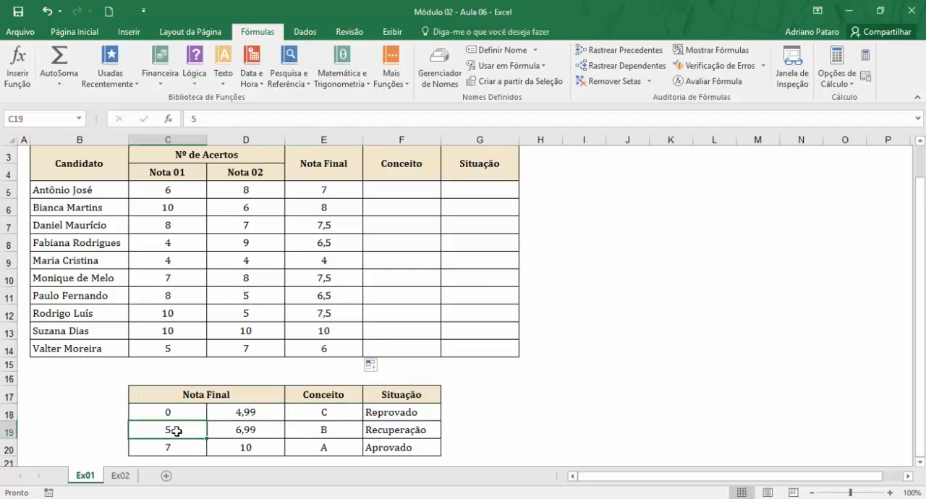
pyautogui.click(251, 430)
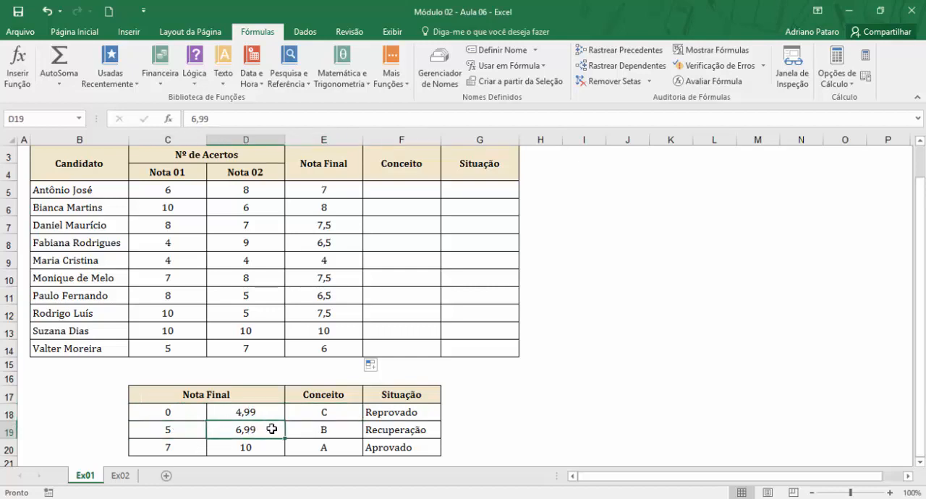
pyautogui.click(309, 430)
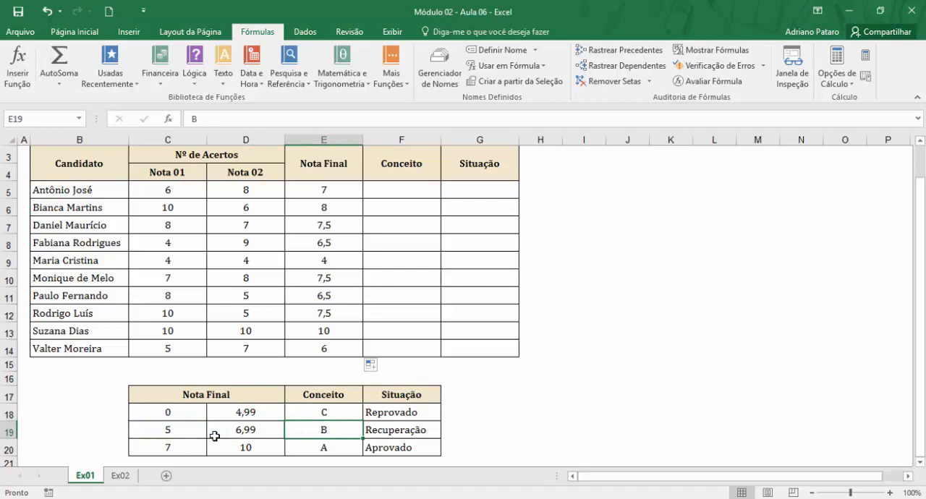
pyautogui.click(183, 443)
pyautogui.click(239, 441)
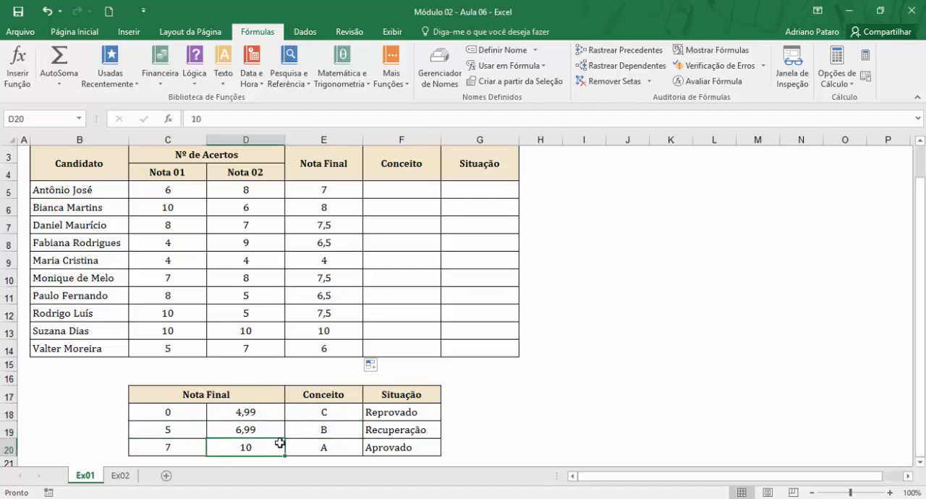
pyautogui.click(311, 448)
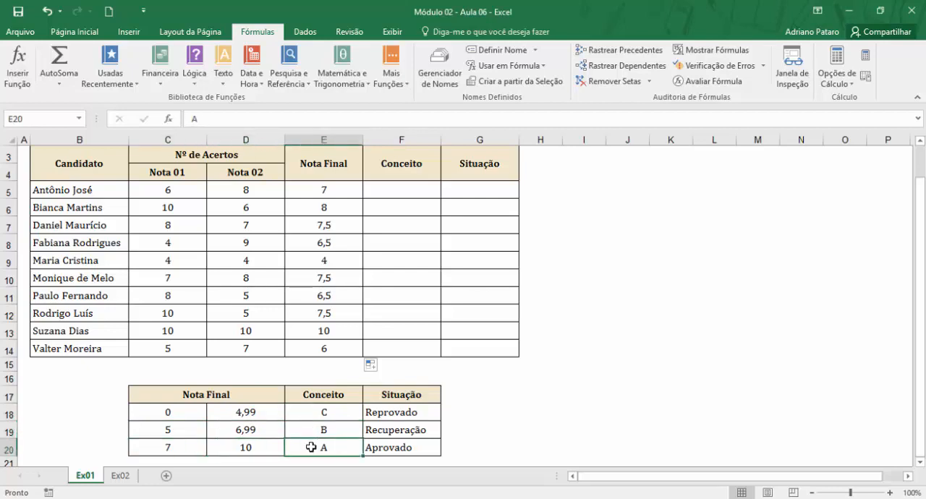
# Examine the grading table C18:F20, focusing on the lower grade limits in C18:C20.
pyautogui.moveTo(191, 414); pyautogui.dragTo(246, 446)
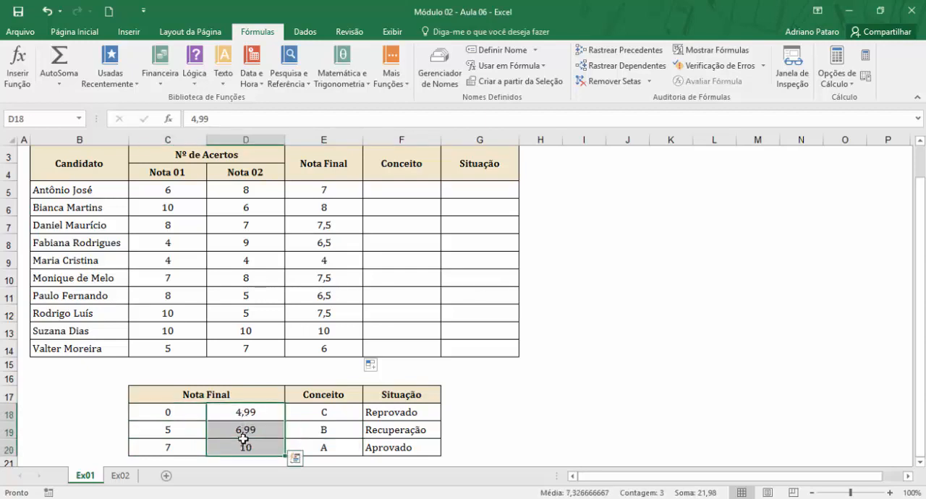
pyautogui.moveTo(193, 409); pyautogui.dragTo(391, 447)
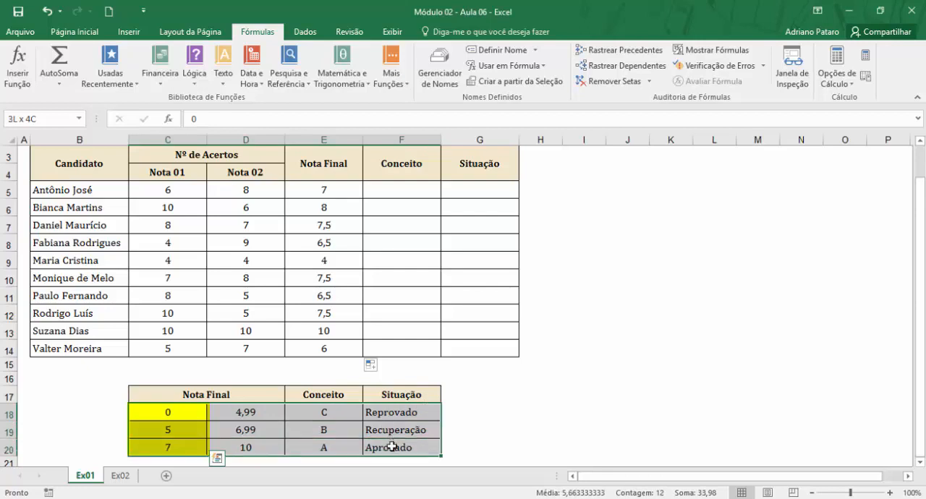
pyautogui.click(190, 410)
pyautogui.click(184, 425)
pyautogui.moveTo(184, 408); pyautogui.dragTo(190, 444)
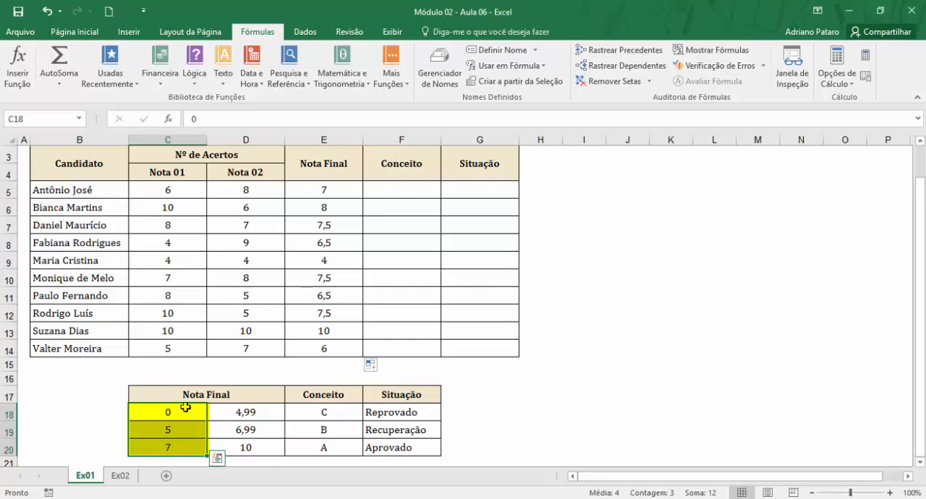
pyautogui.moveTo(185, 409); pyautogui.dragTo(182, 448)
pyautogui.click(171, 414)
pyautogui.click(224, 412)
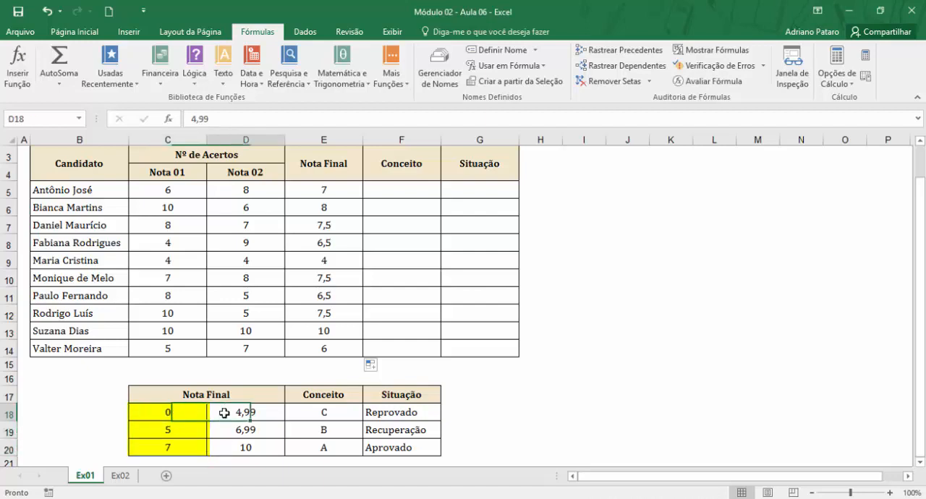
pyautogui.click(183, 412)
pyautogui.moveTo(182, 412); pyautogui.dragTo(182, 448)
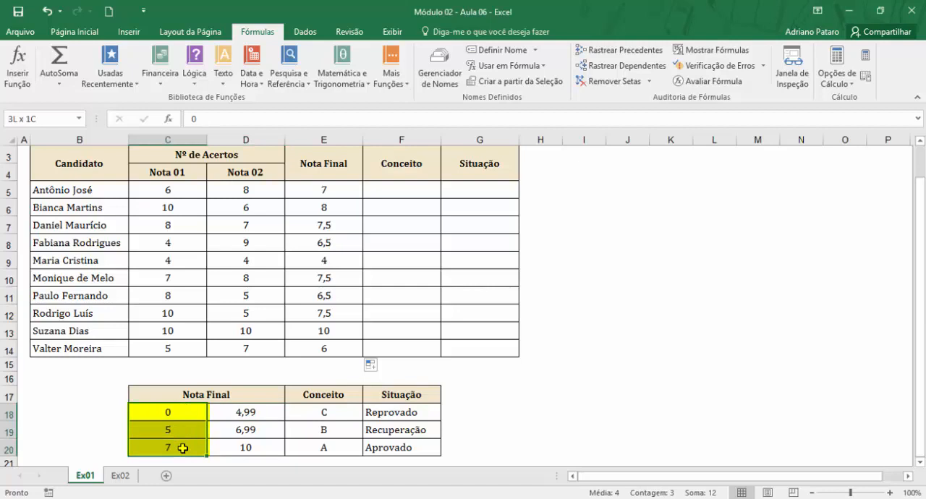
pyautogui.click(176, 410)
pyautogui.click(171, 429)
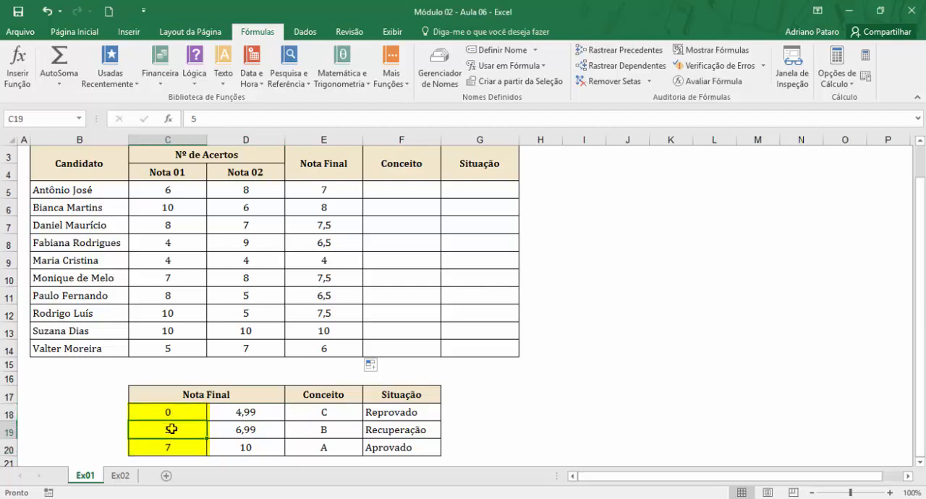
pyautogui.click(175, 446)
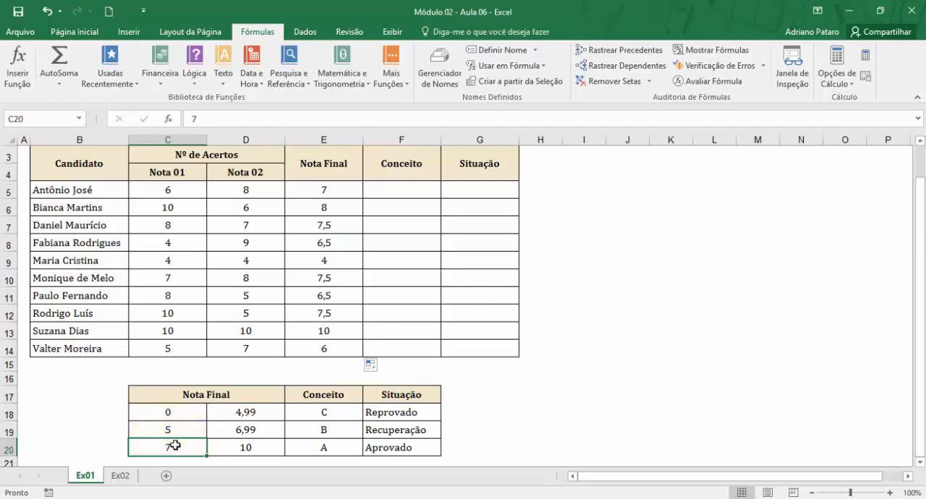
# Compare the first candidate's Conceito cell F5 with the grading table C18:F20 and its Conceito column E18:E20.
pyautogui.click(409, 193)
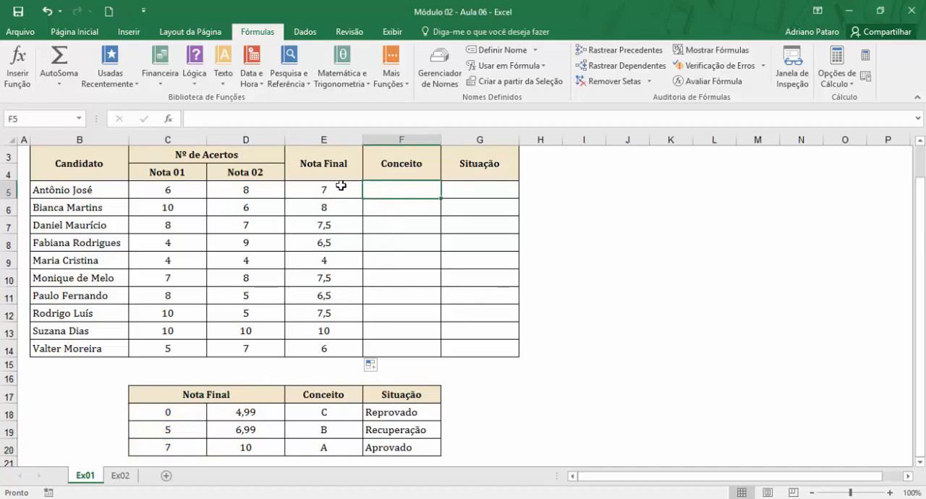
pyautogui.moveTo(171, 411); pyautogui.dragTo(386, 445)
pyautogui.click(325, 413)
pyautogui.moveTo(324, 410); pyautogui.dragTo(325, 447)
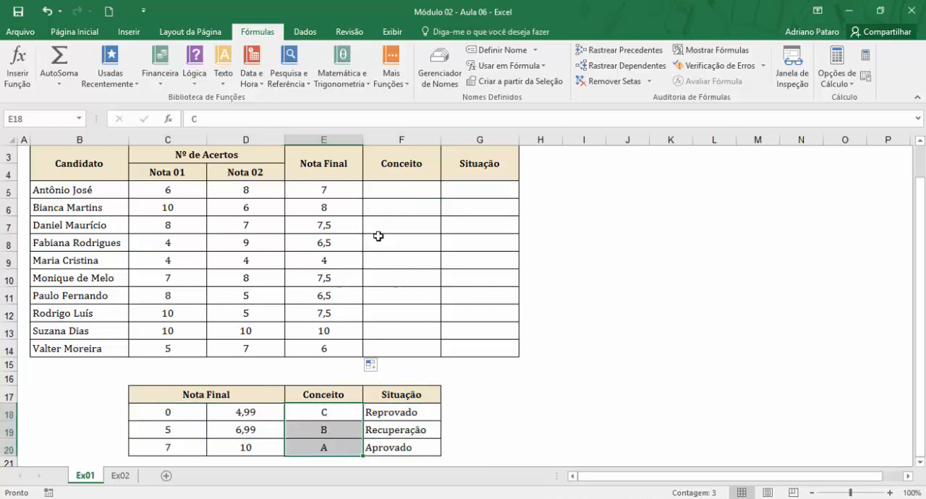
pyautogui.click(396, 188)
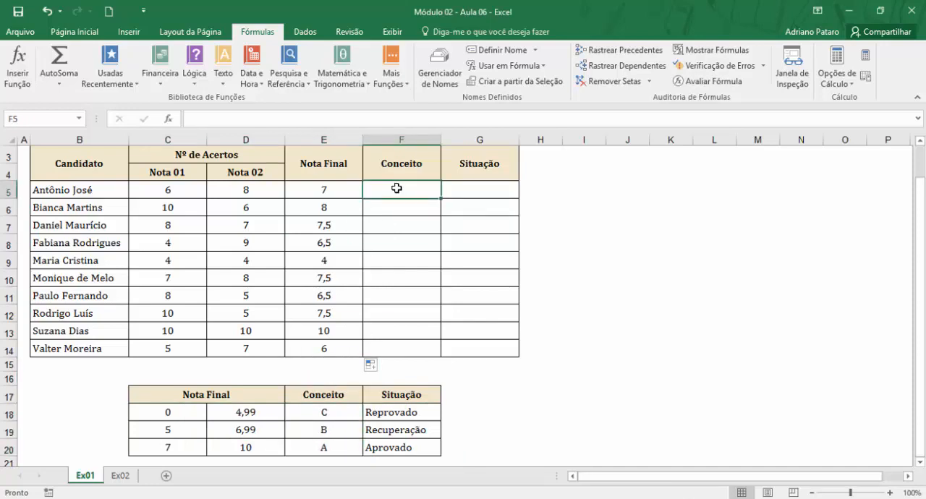
# Start a PROCV function in F5 with E5 as Valor_procurado and C18:F20 as Matriz_tabela.
pyautogui.click(307, 82)
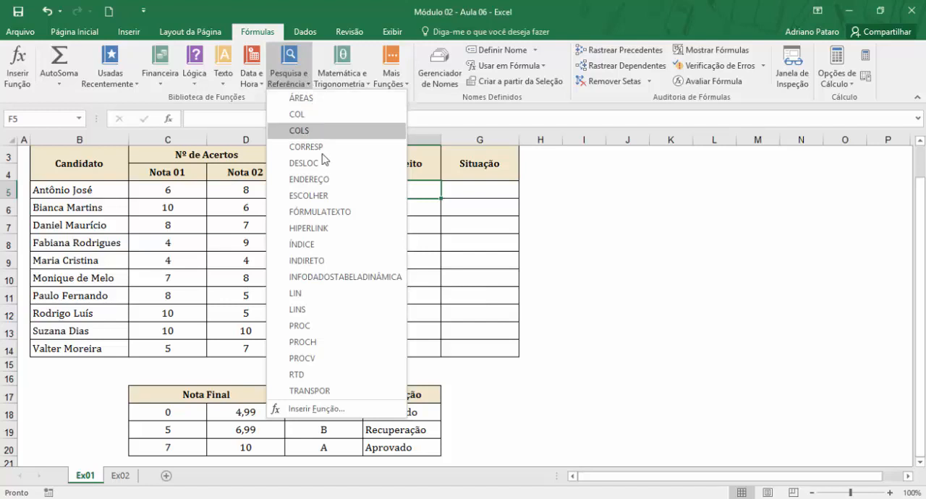
pyautogui.click(316, 359)
pyautogui.moveTo(565, 190); pyautogui.dragTo(631, 180)
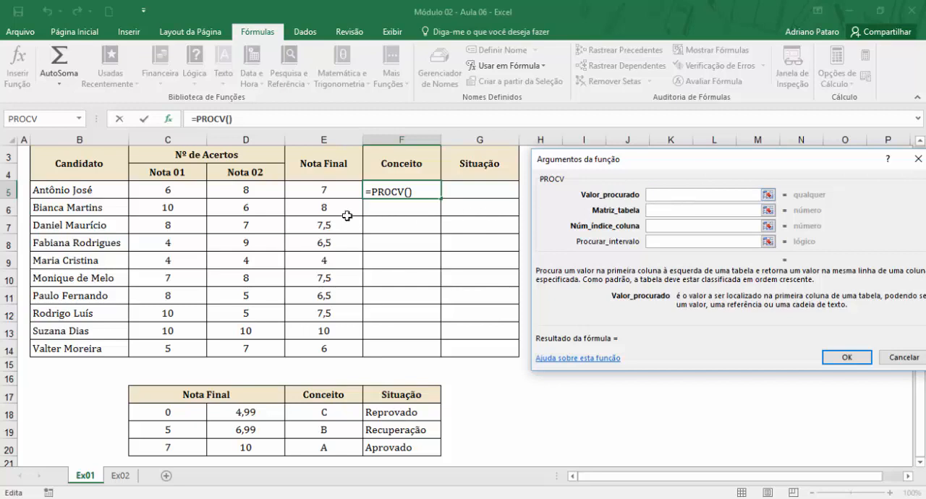
pyautogui.click(325, 189)
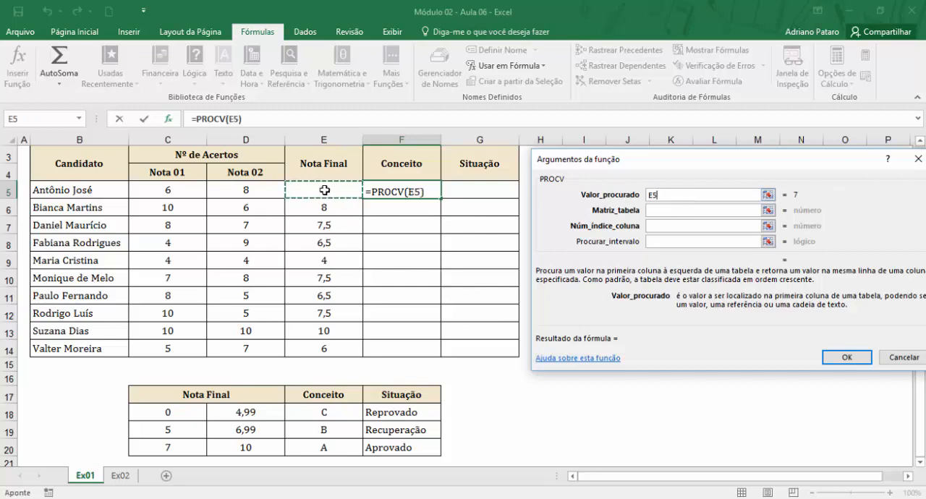
pyautogui.click(676, 211)
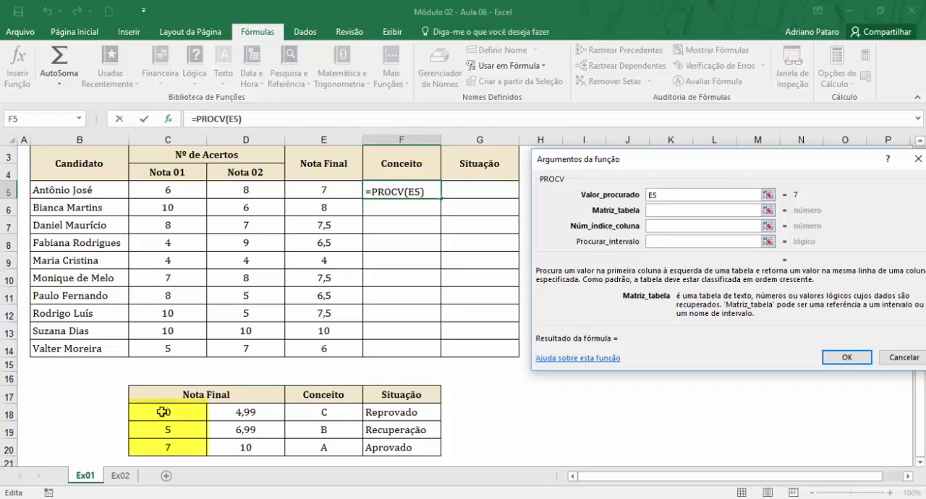
pyautogui.moveTo(164, 412); pyautogui.dragTo(412, 449)
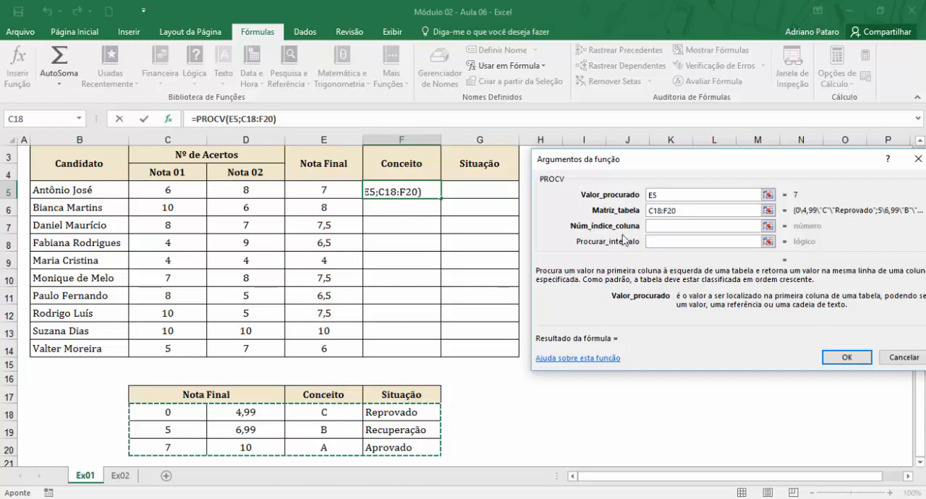
# Complete the PROCV in F5 with Núm_índice_coluna 3 and Procurar_intervalo 0.
pyautogui.click(671, 227)
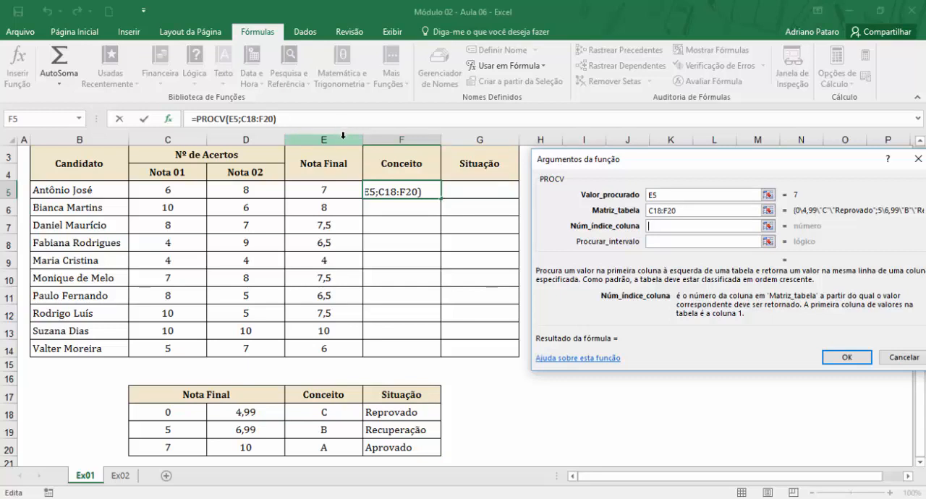
pyautogui.write('6')
pyautogui.press('BackSpace')
pyautogui.write('3')
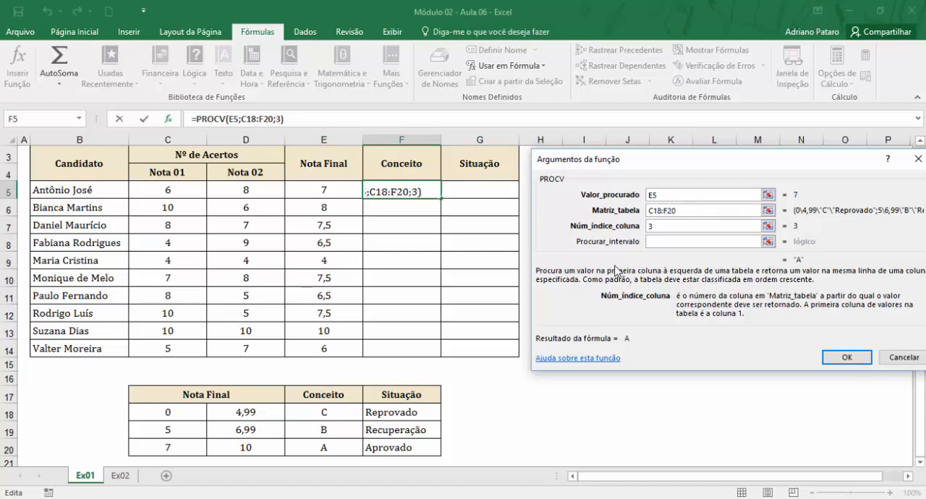
pyautogui.click(661, 243)
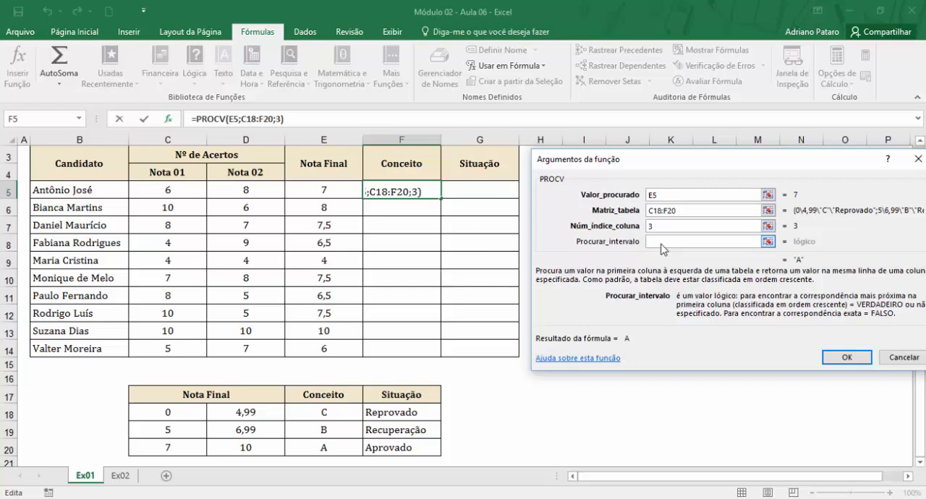
pyautogui.write('0')
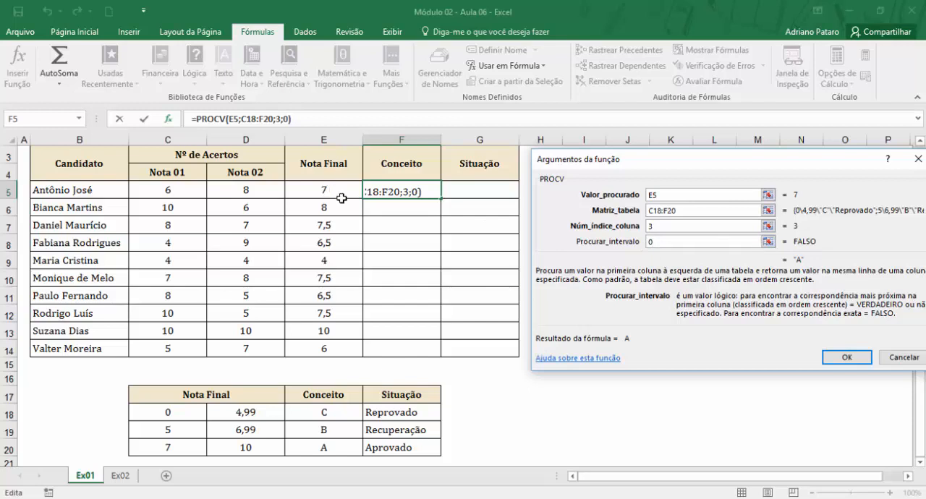
pyautogui.click(846, 357)
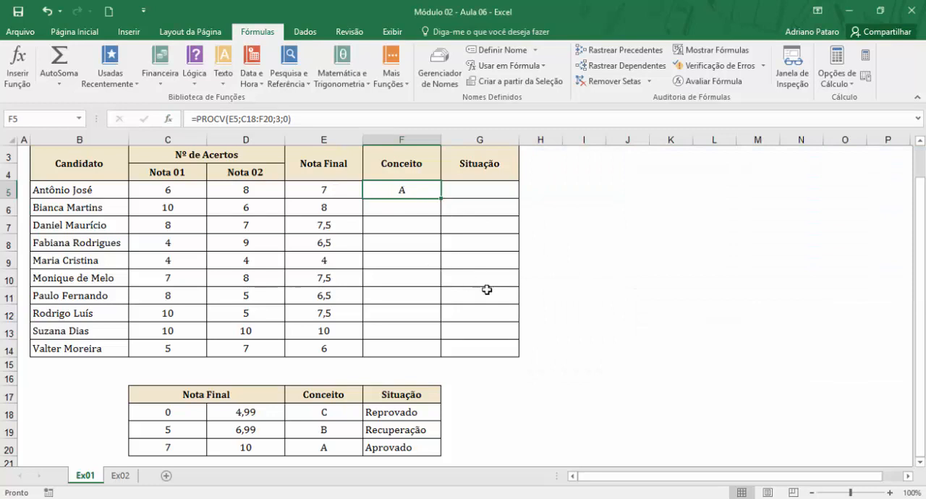
# Check F5 against the Nota Final in E5 and limit in C20, and set Nota 01 in C5 to 10.
pyautogui.click(327, 189)
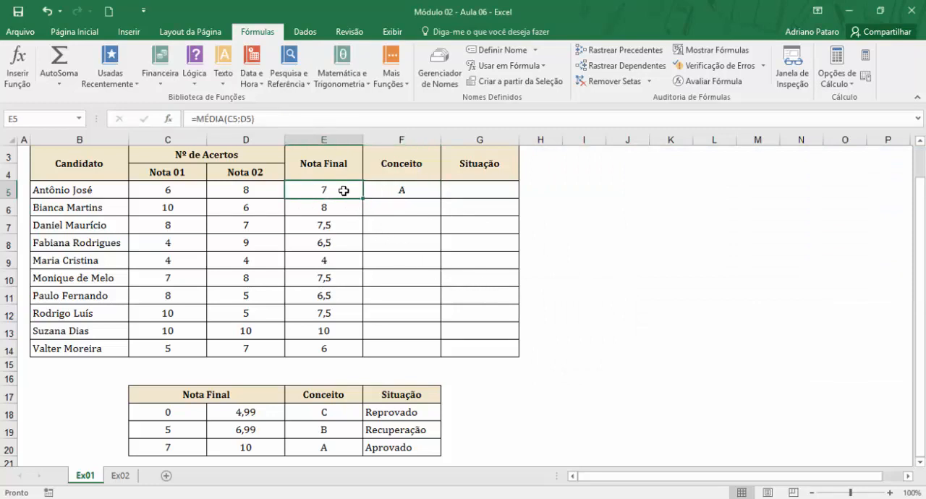
pyautogui.click(400, 191)
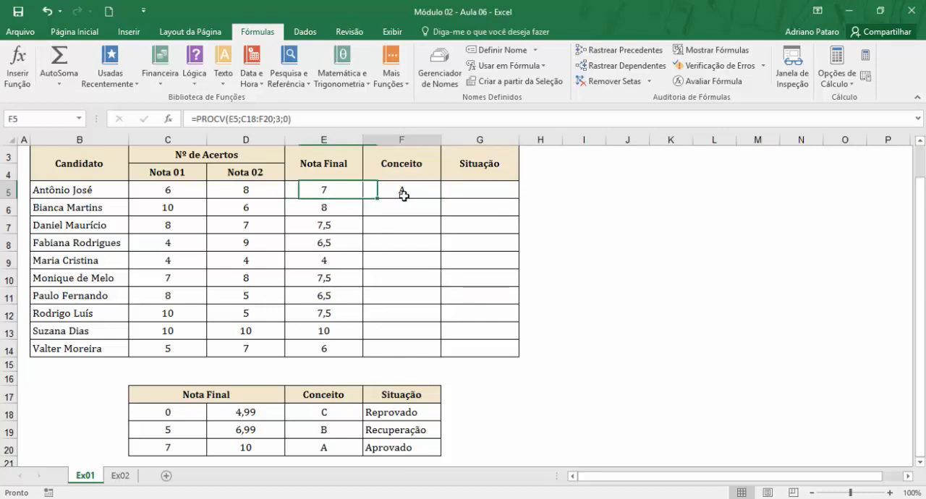
pyautogui.click(343, 191)
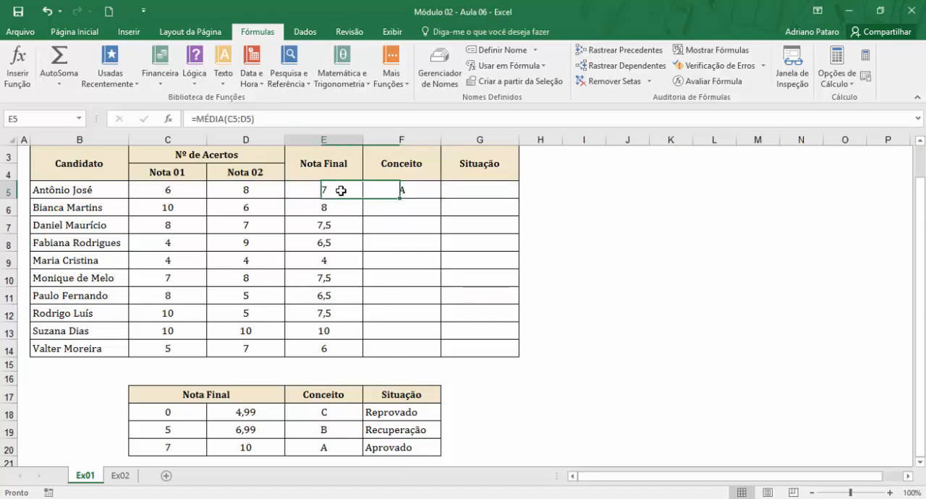
pyautogui.click(178, 450)
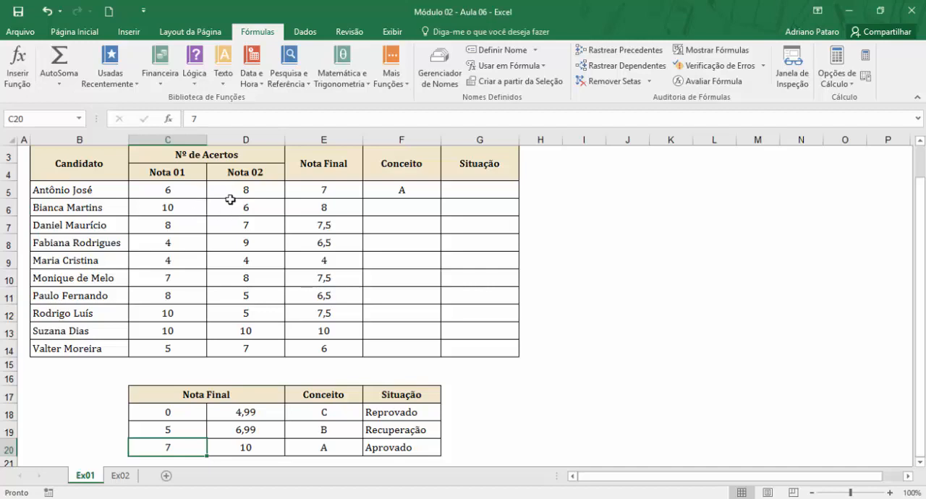
pyautogui.click(192, 189)
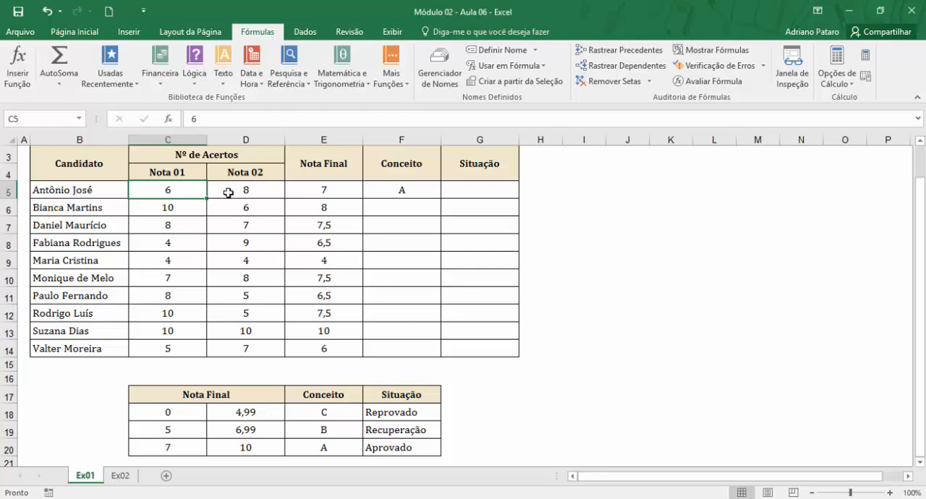
pyautogui.write('10')
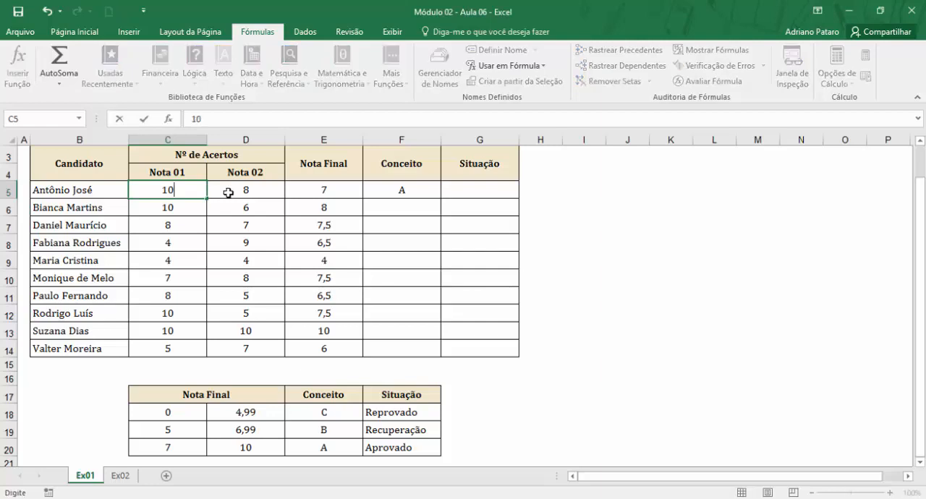
pyautogui.press('Return')
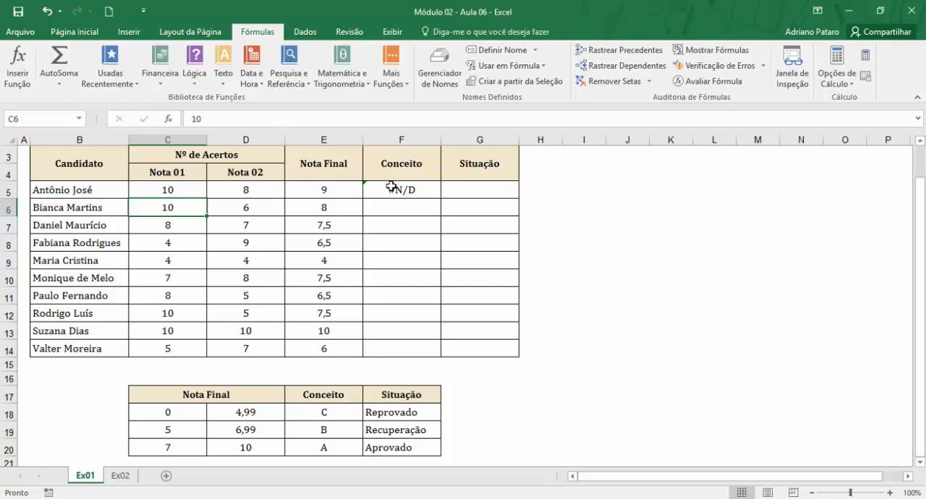
# Edit the PROCV in F5, trying 1 for Procurar_intervalo and leaving that argument empty.
pyautogui.click(341, 188)
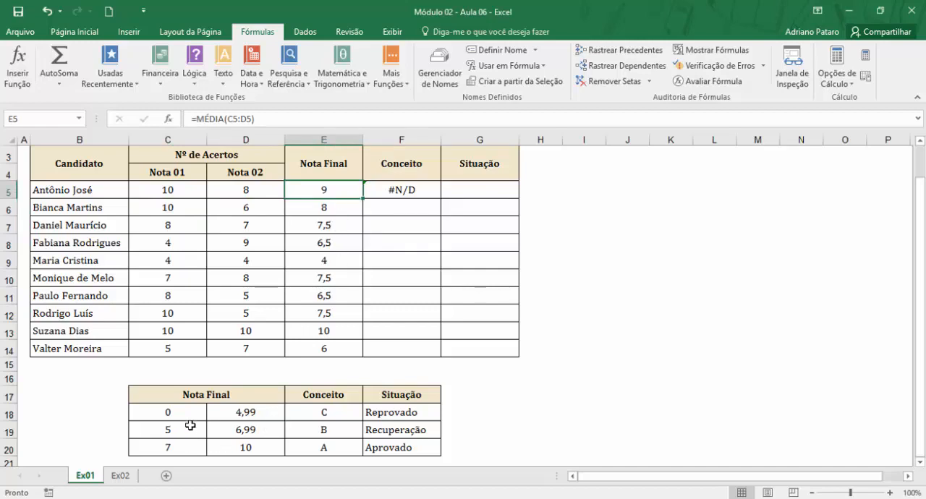
pyautogui.moveTo(183, 411); pyautogui.dragTo(171, 446)
pyautogui.moveTo(186, 412); pyautogui.dragTo(178, 447)
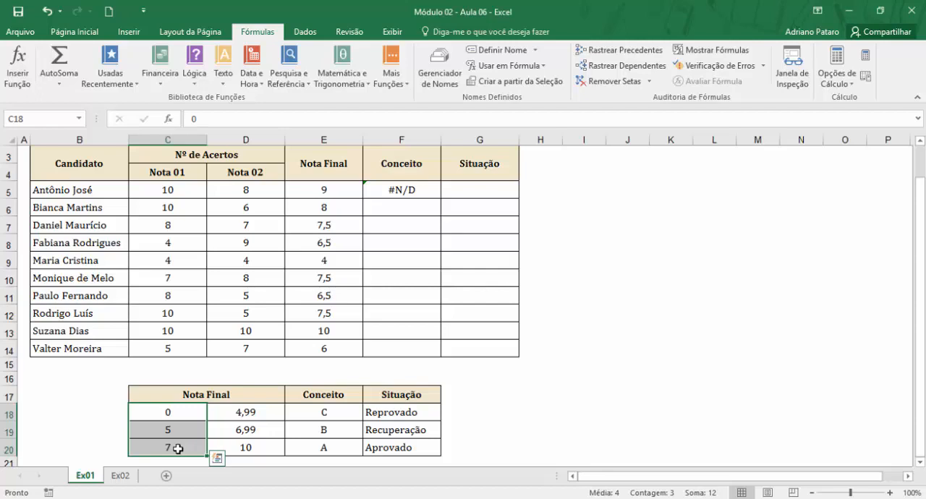
pyautogui.click(379, 186)
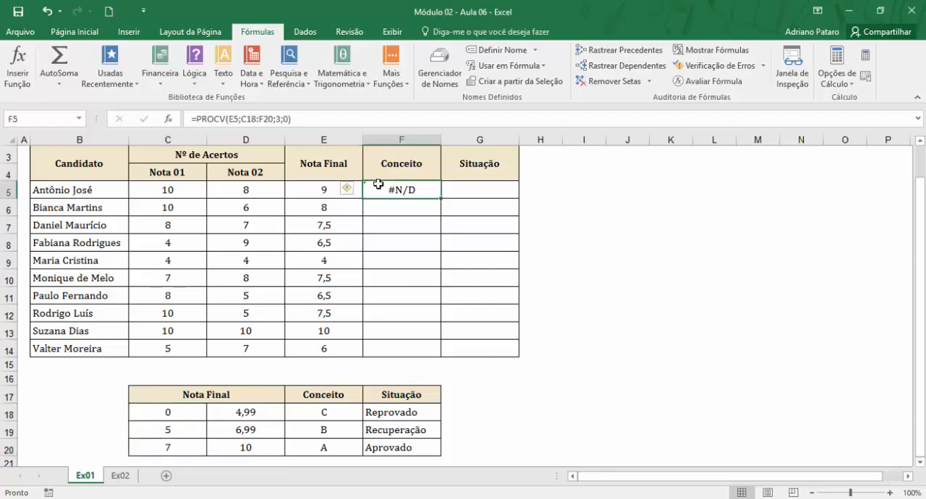
pyautogui.click(168, 119)
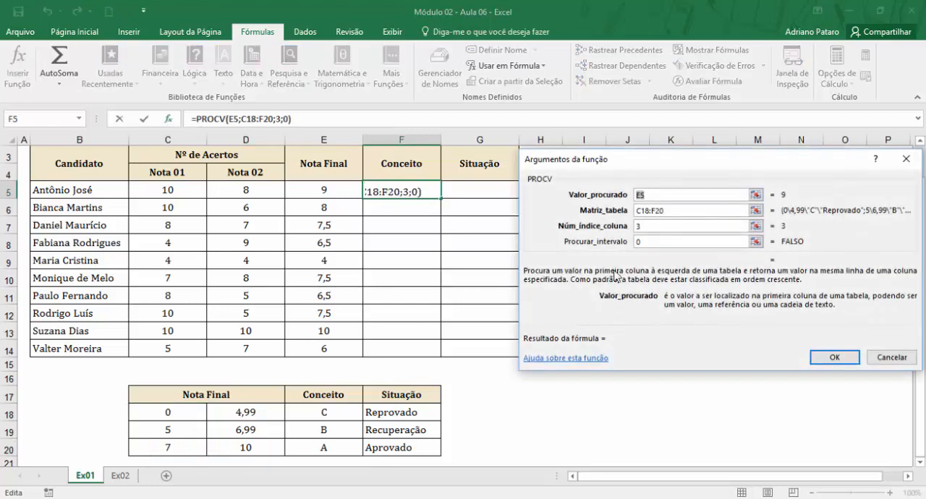
pyautogui.moveTo(644, 242); pyautogui.dragTo(618, 239)
pyautogui.write('1')
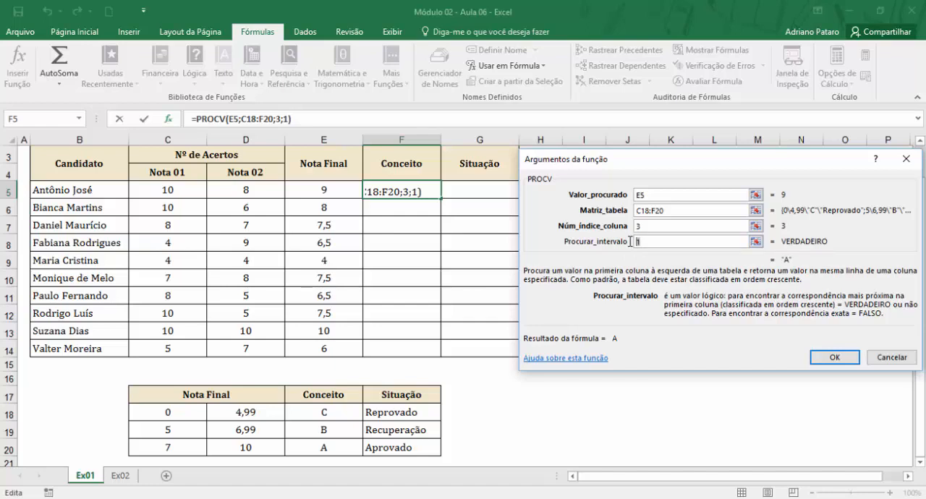
pyautogui.press('BackSpace')
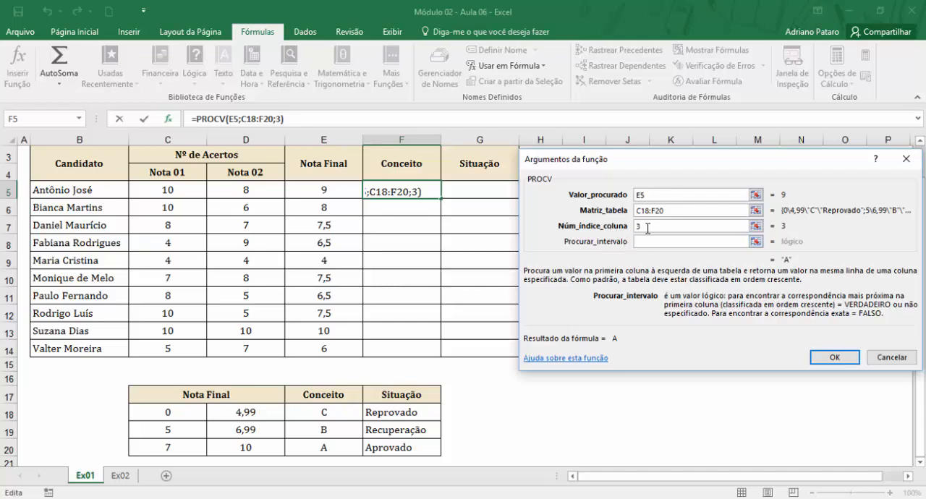
pyautogui.click(649, 228)
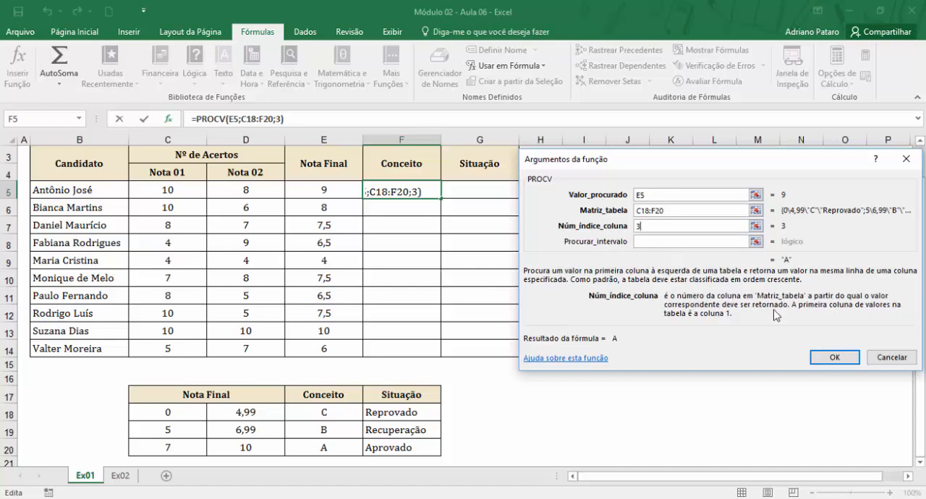
pyautogui.click(835, 357)
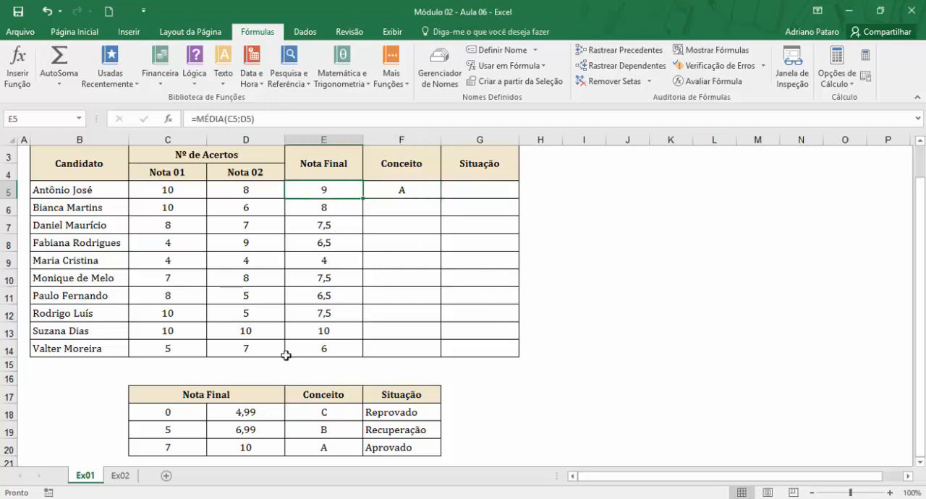
# Copy the Conceito formula from F5 down to F14 for all candidates.
pyautogui.moveTo(200, 443)
pyautogui.mouseDown()
pyautogui.moveTo(193, 465)
pyautogui.moveTo(196, 450)
pyautogui.mouseUp()
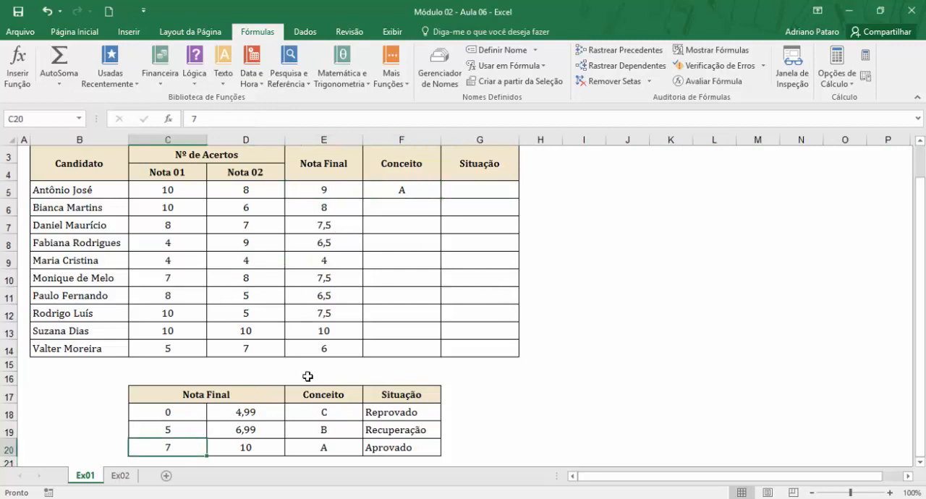
pyautogui.click(380, 187)
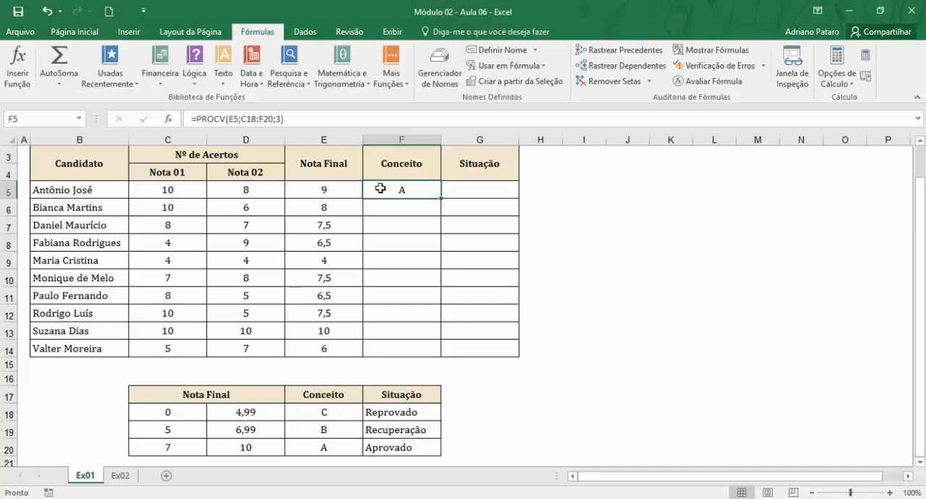
pyautogui.moveTo(440, 201); pyautogui.dragTo(438, 354)
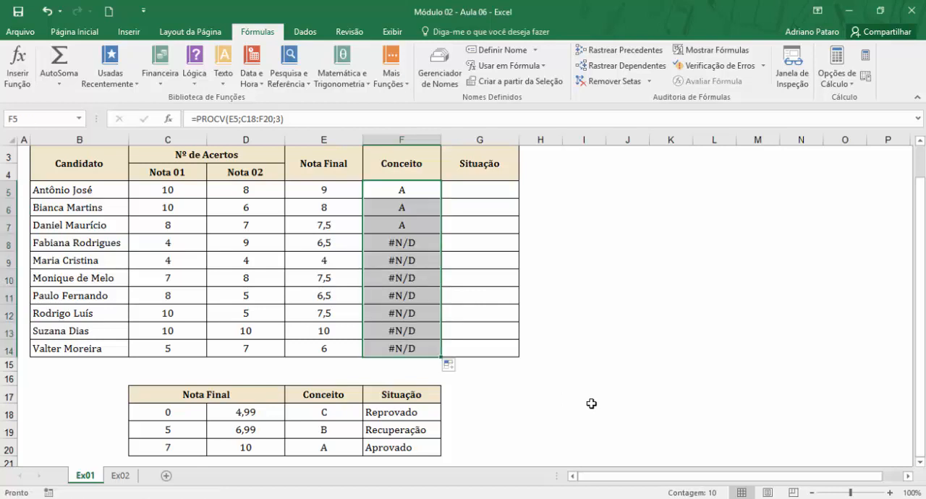
# Compare the Nota Final values and grading table with the table range referenced by the copied PROCV formula in F14.
pyautogui.moveTo(325, 189); pyautogui.dragTo(324, 348)
pyautogui.click(192, 416)
pyautogui.moveTo(192, 416); pyautogui.dragTo(432, 362)
pyautogui.scroll(3, 392, 265)
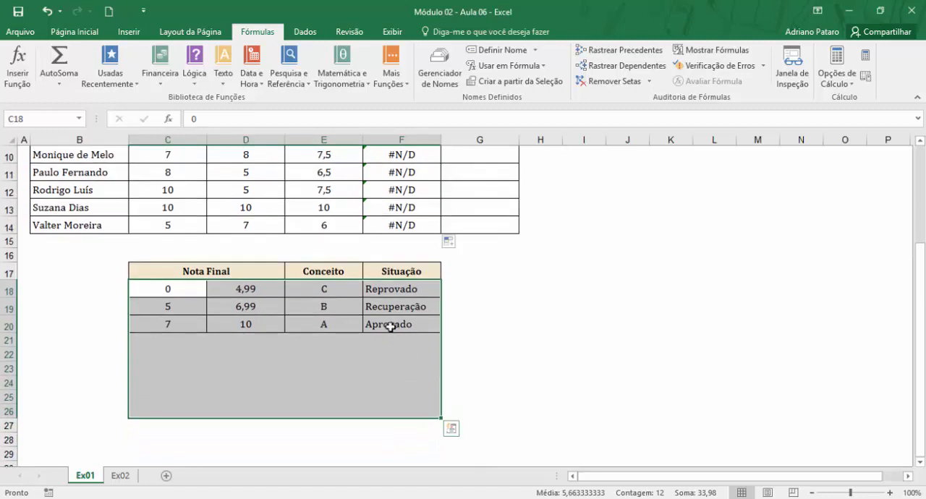
pyautogui.click(413, 327)
pyautogui.scroll(-1, 413, 327)
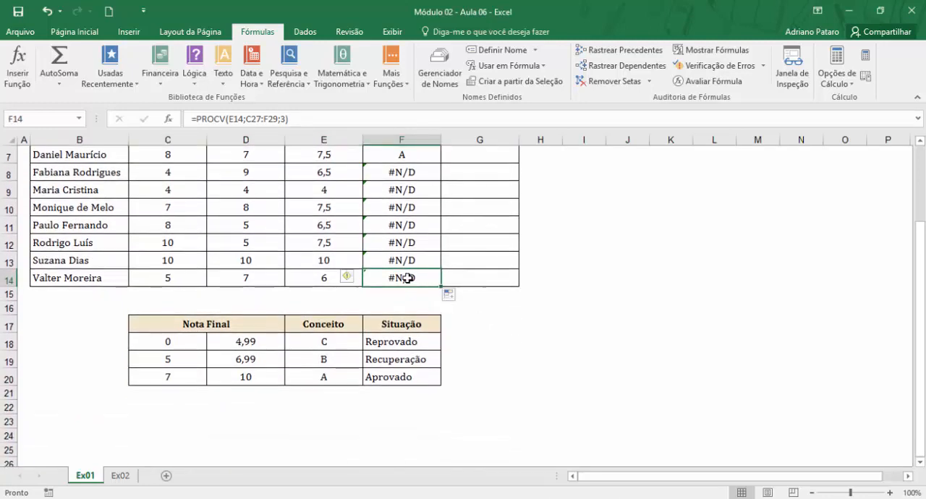
pyautogui.doubleClick(408, 278)
pyautogui.scroll(-2, 411, 274)
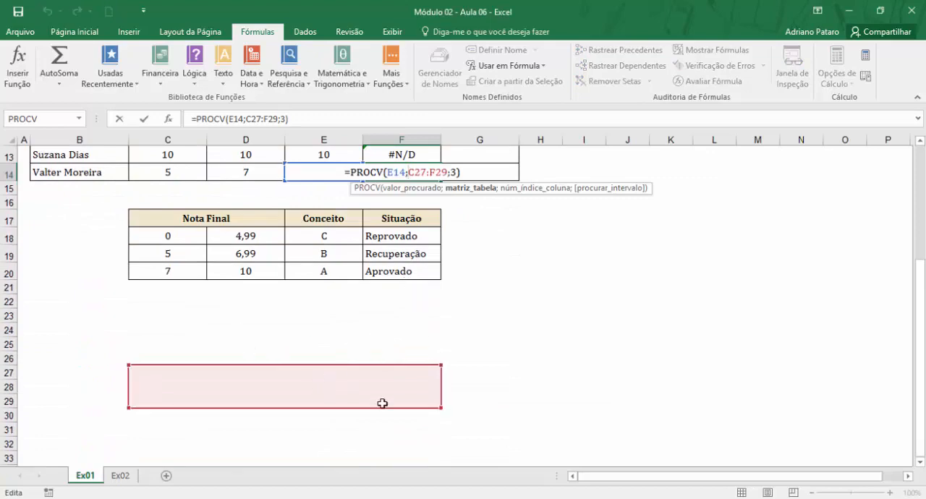
pyautogui.scroll(3, 362, 388)
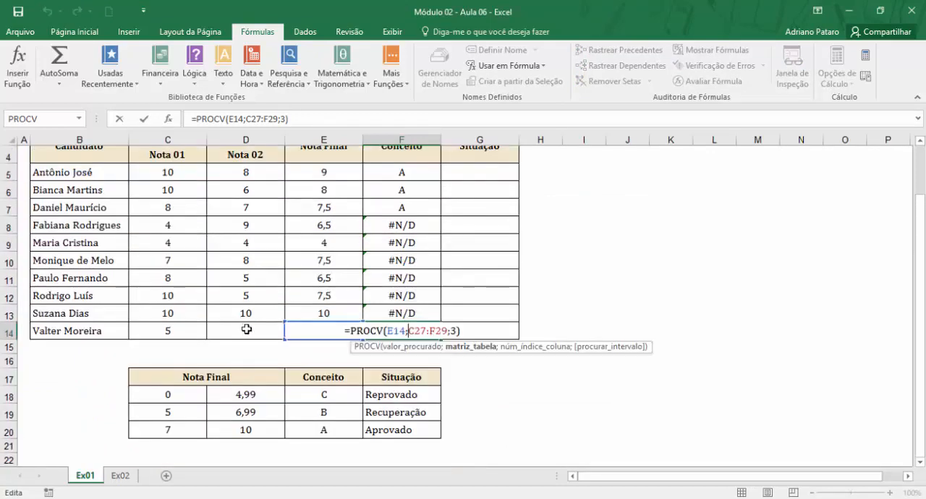
pyautogui.scroll(-3, 309, 430)
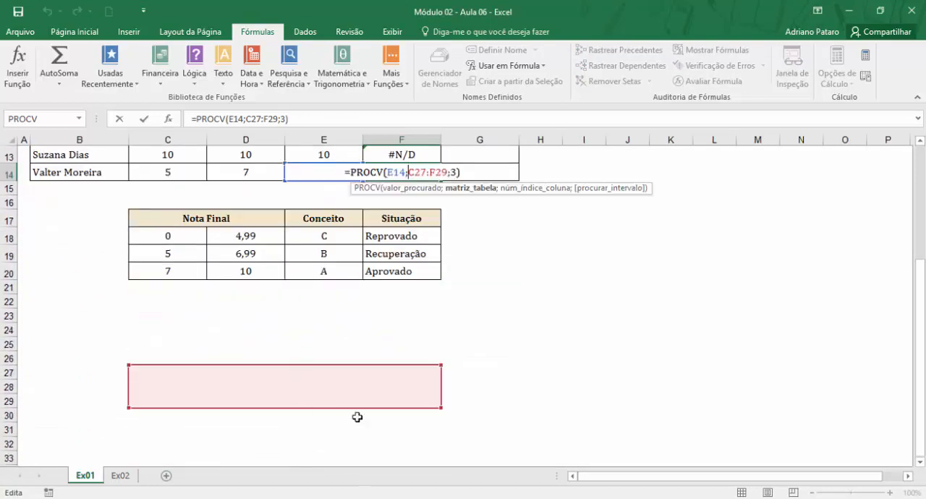
pyautogui.scroll(4, 321, 393)
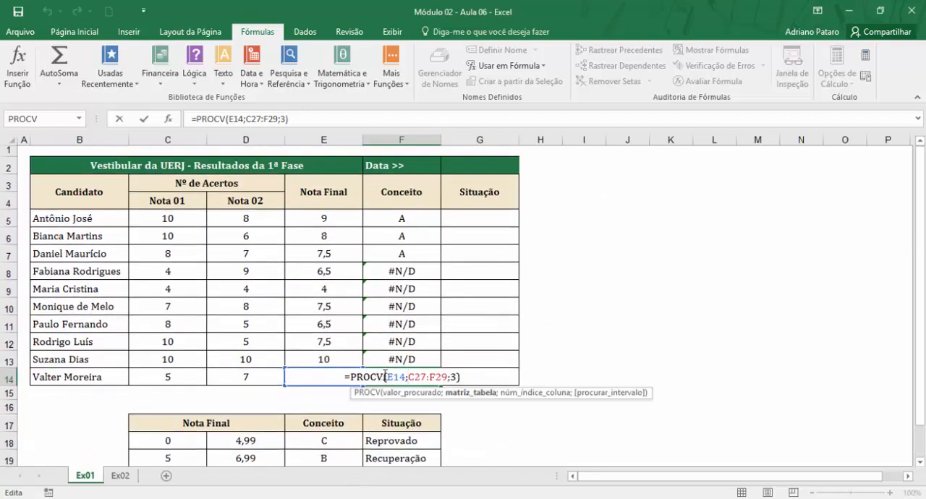
pyautogui.hotkey('ctrl', 'Return')
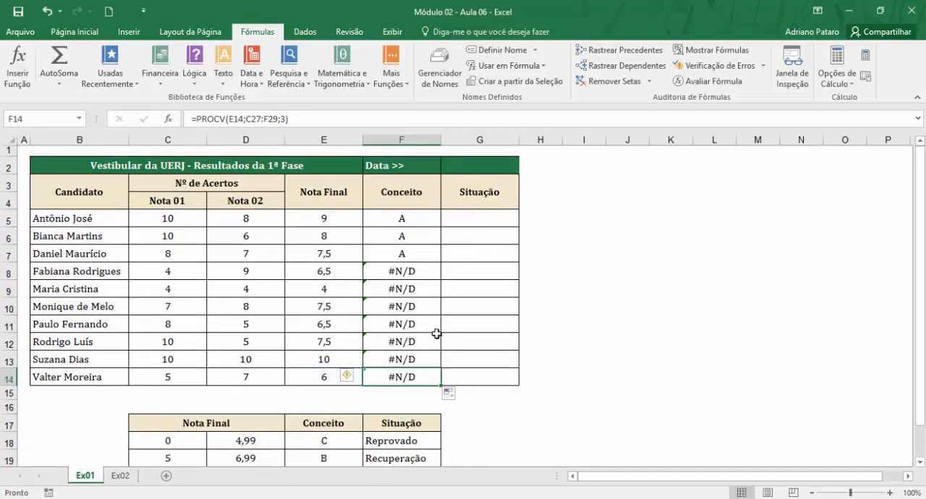
# Compare the PROCV formula in F5 with the Nota Final values in E5:E14 and the grading table in C18:F20.
pyautogui.click(420, 222)
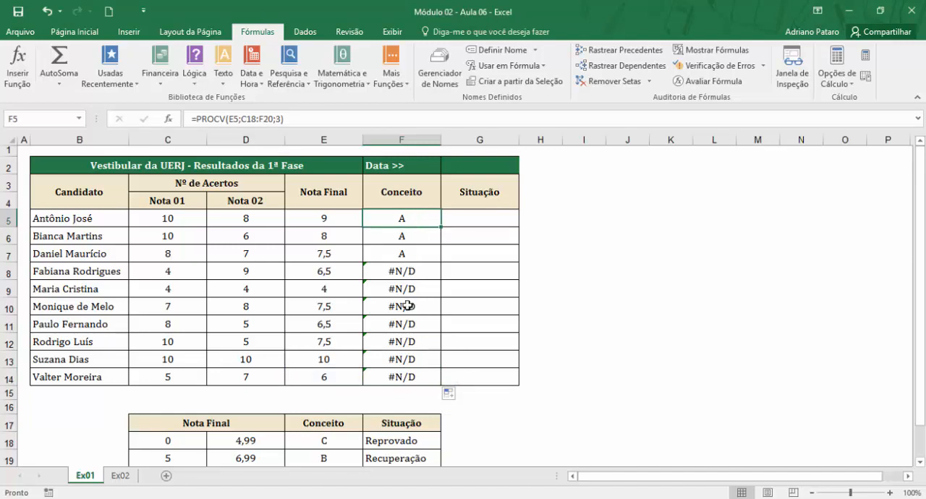
pyautogui.scroll(-1, 397, 437)
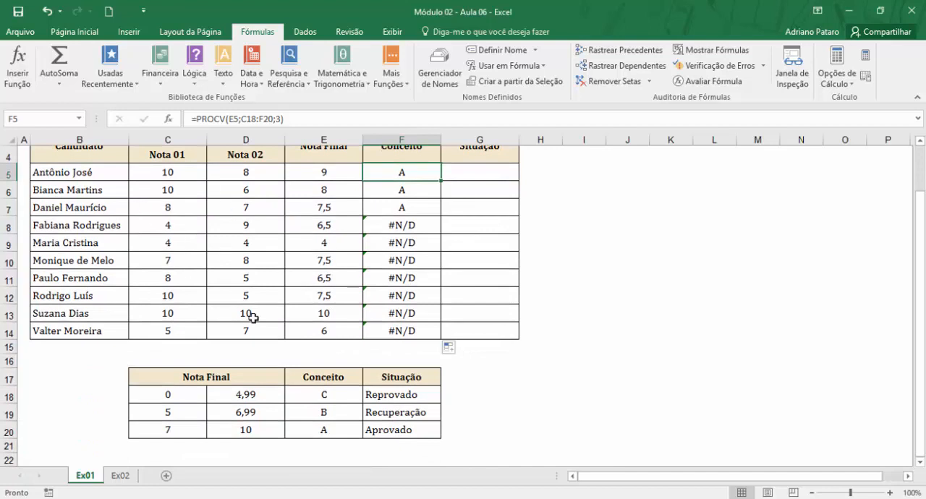
pyautogui.moveTo(327, 173); pyautogui.dragTo(358, 331)
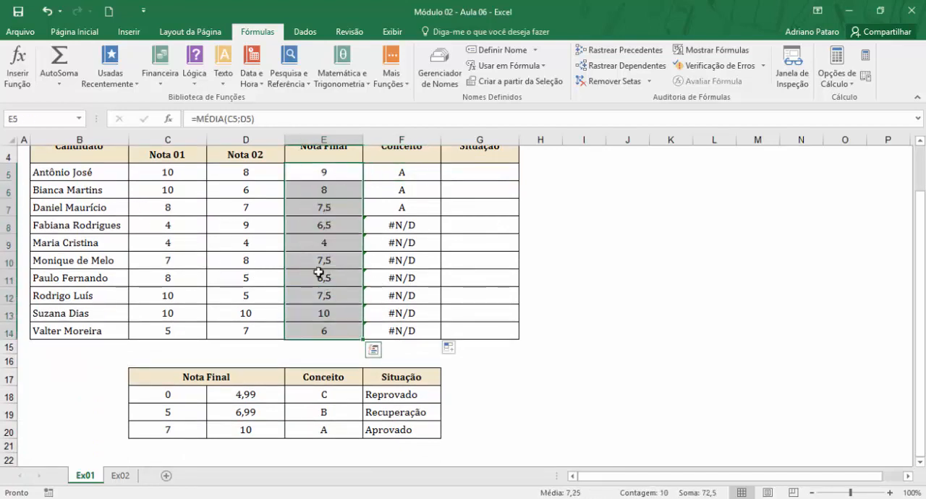
pyautogui.scroll(-1, 311, 278)
pyautogui.moveTo(191, 341); pyautogui.dragTo(405, 371)
pyautogui.scroll(2, 421, 254)
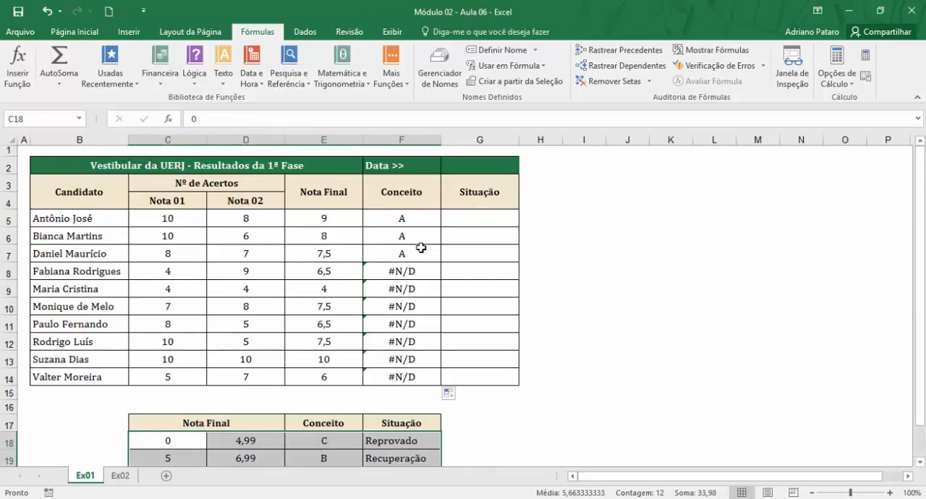
# Make the PROCV table range in F5 absolute as $C$18:$F$20 and copy the formula down to F14.
pyautogui.click(422, 223)
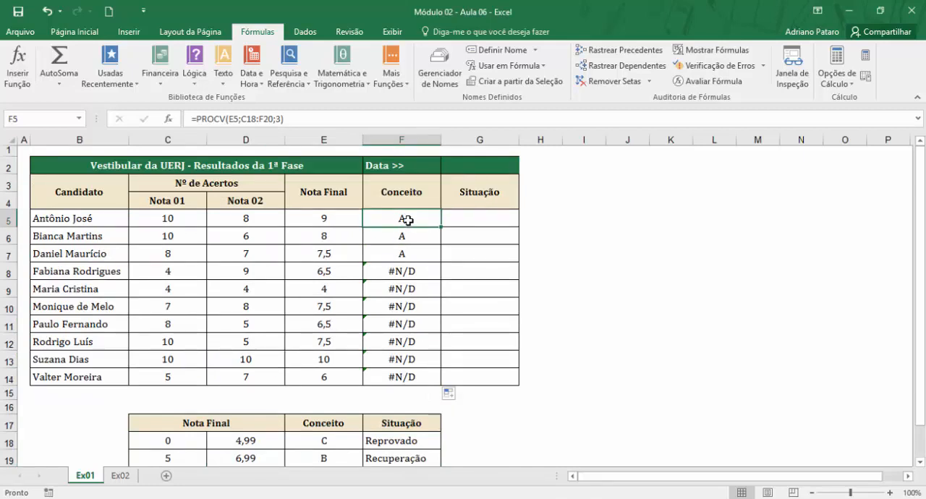
pyautogui.click(169, 124)
pyautogui.moveTo(675, 208); pyautogui.dragTo(632, 215)
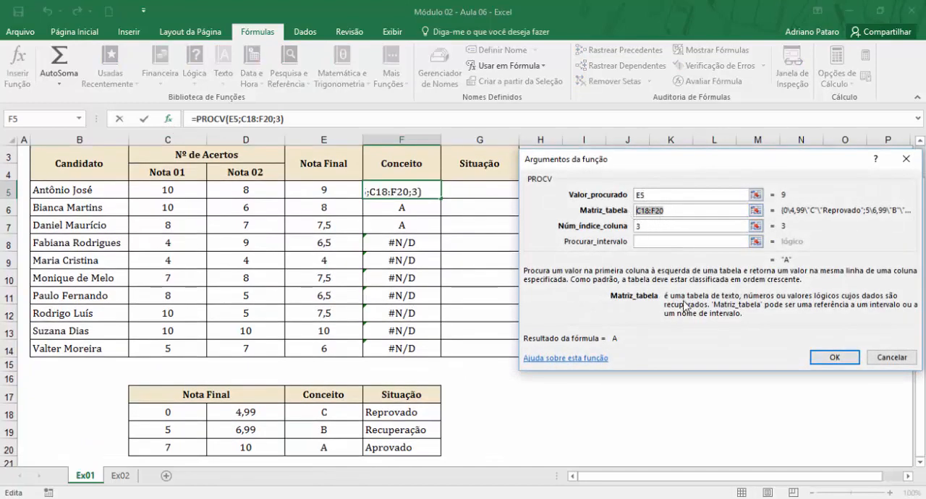
pyautogui.press('F4')
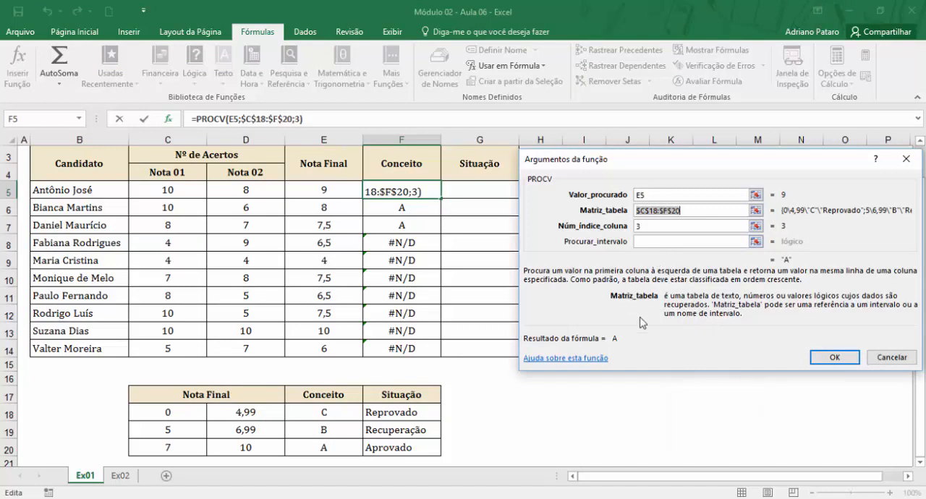
pyautogui.click(837, 366)
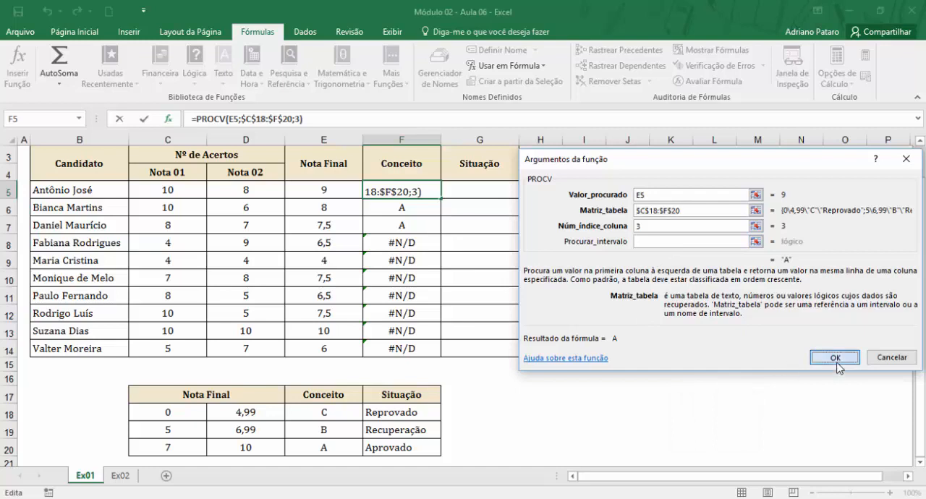
pyautogui.moveTo(442, 200); pyautogui.dragTo(428, 349)
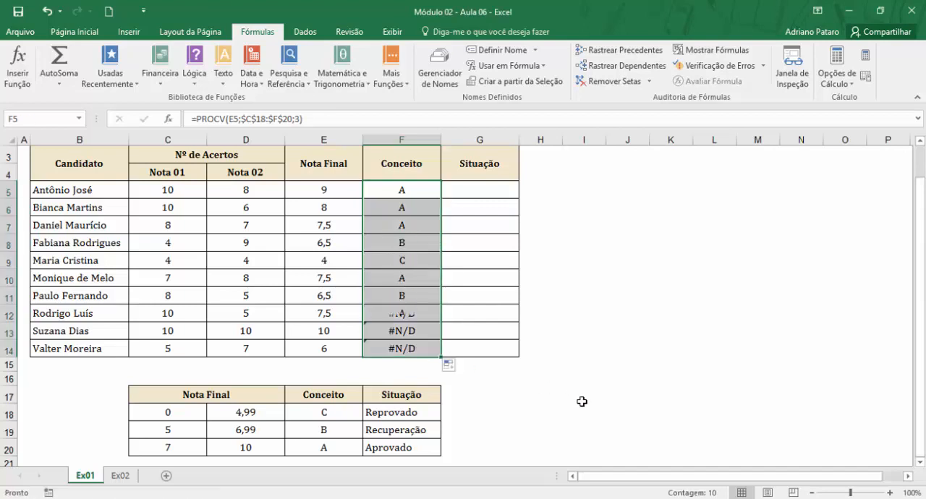
# Check the Conceito results in rows 6 to 8 against their Nota Final and the grade limits in rows 19 and 20.
pyautogui.moveTo(338, 197); pyautogui.dragTo(388, 208)
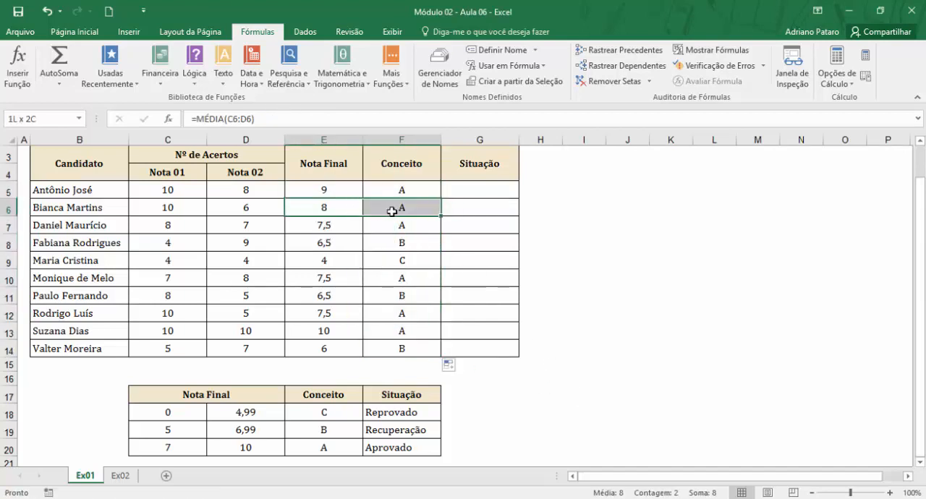
pyautogui.moveTo(334, 229); pyautogui.dragTo(383, 225)
pyautogui.click(386, 246)
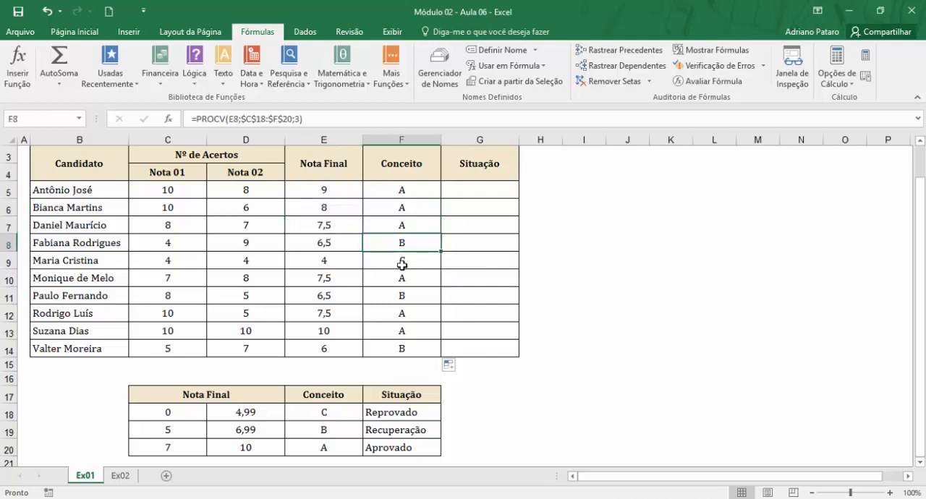
pyautogui.click(330, 238)
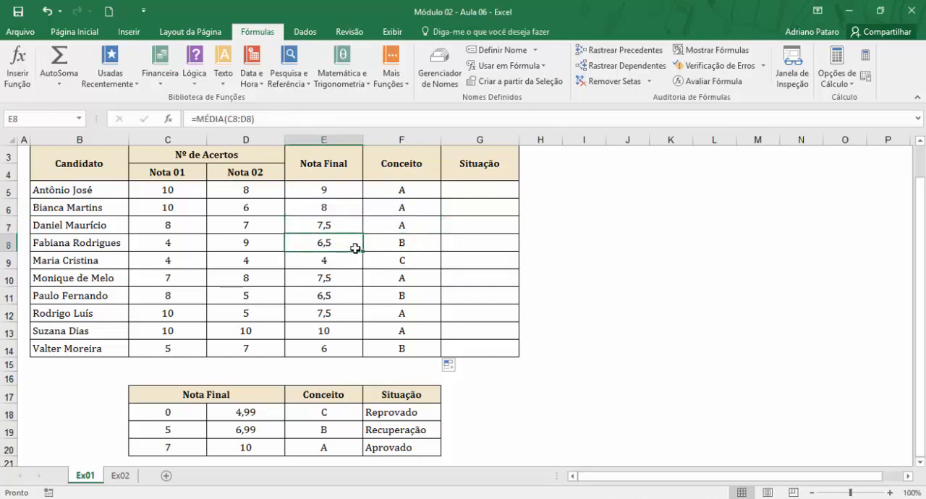
pyautogui.click(185, 428)
pyautogui.click(185, 446)
pyautogui.moveTo(175, 434); pyautogui.dragTo(296, 430)
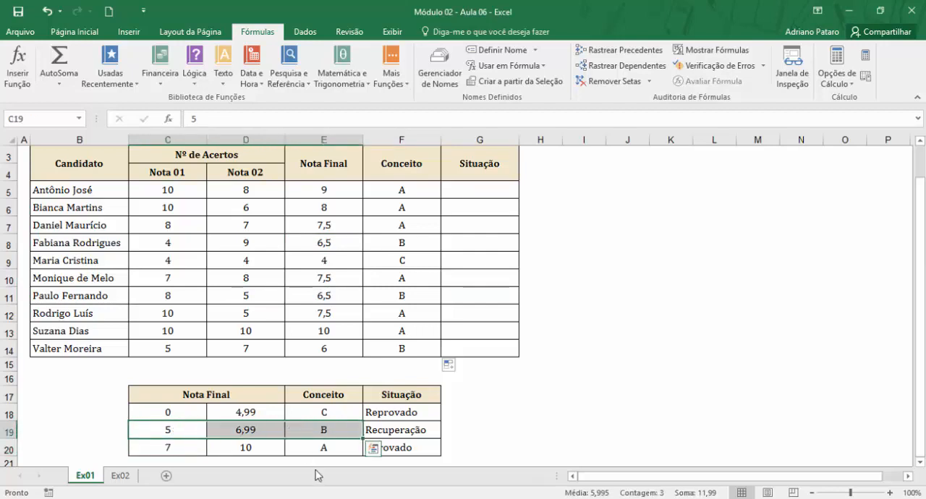
# Check the Conceito in F9 against the Nota Final in E9 and the lowest grade band in row 18.
pyautogui.click(415, 257)
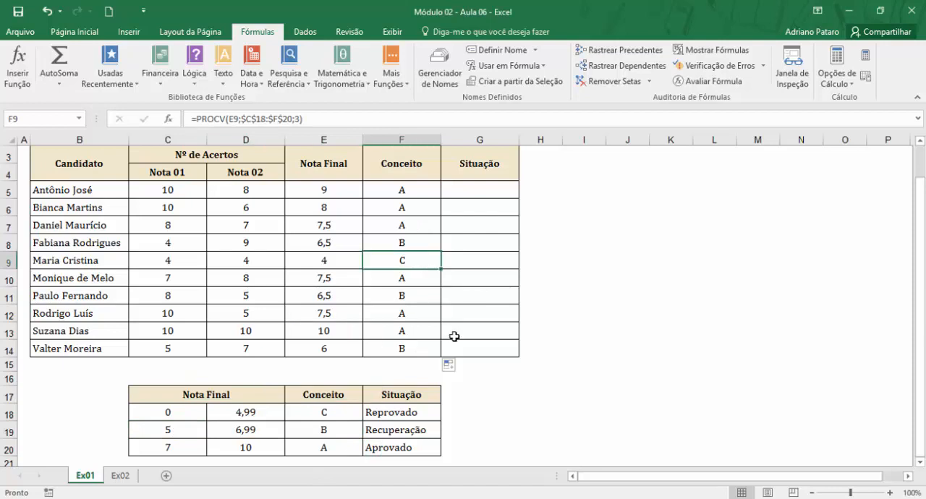
pyautogui.click(326, 262)
pyautogui.click(181, 413)
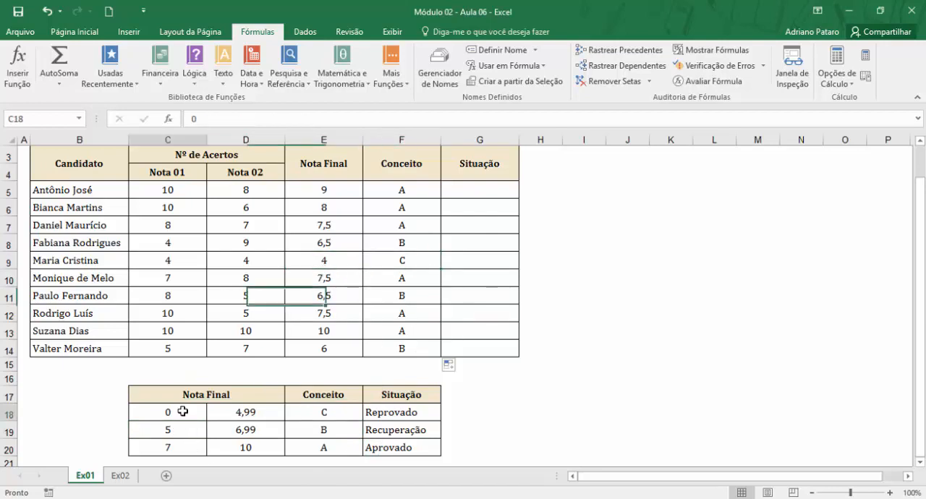
pyautogui.click(177, 432)
pyautogui.click(324, 413)
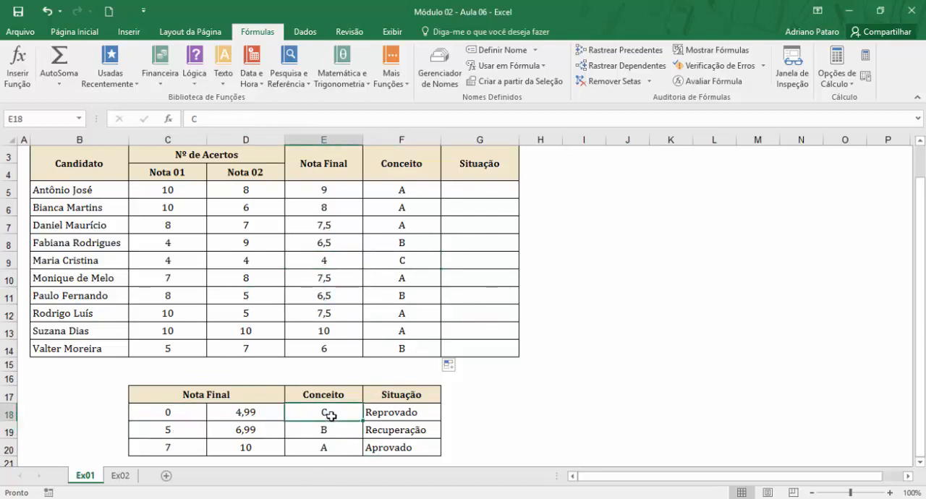
# Review the PROCV arguments in F5, including the empty Procurar_intervalo, and keep them as they are.
pyautogui.click(393, 188)
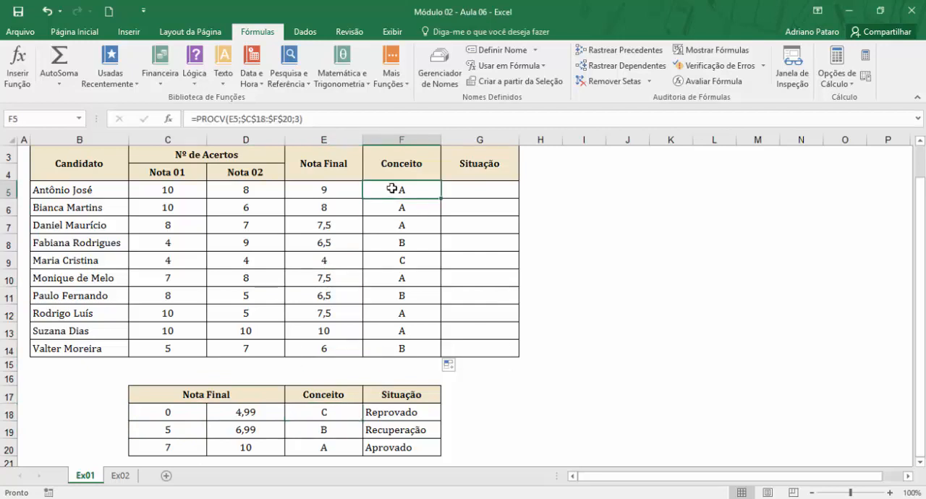
pyautogui.click(169, 120)
pyautogui.click(646, 243)
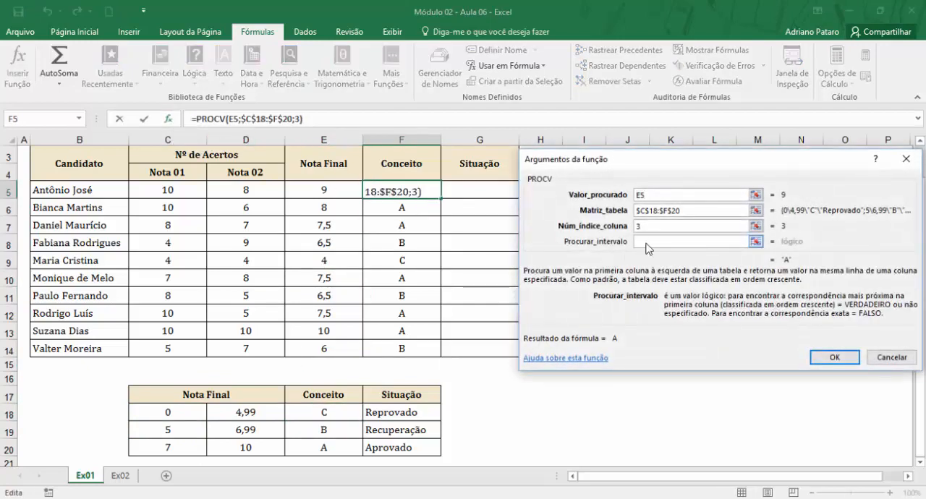
pyautogui.click(832, 359)
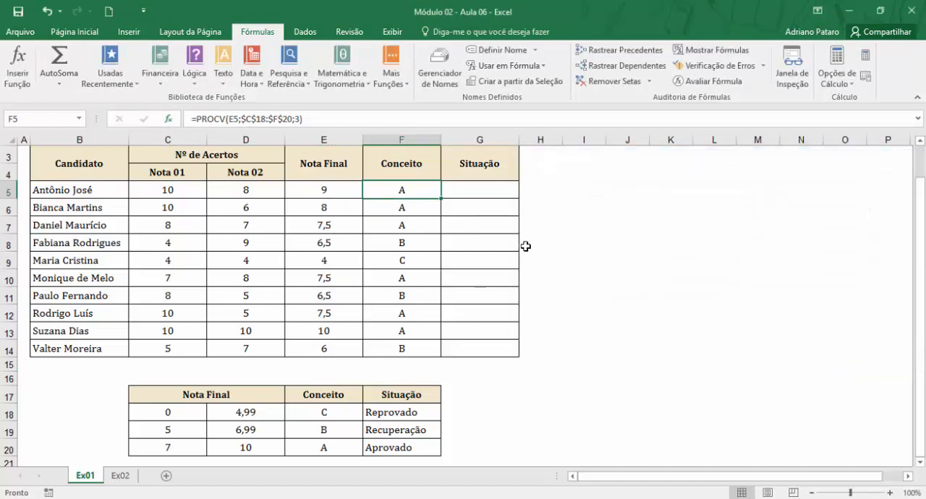
# Start a PROCV in G5 with E5 as Valor_procurado and the absolute range $C$18:$F$20 as Matriz_tabela.
pyautogui.click(479, 190)
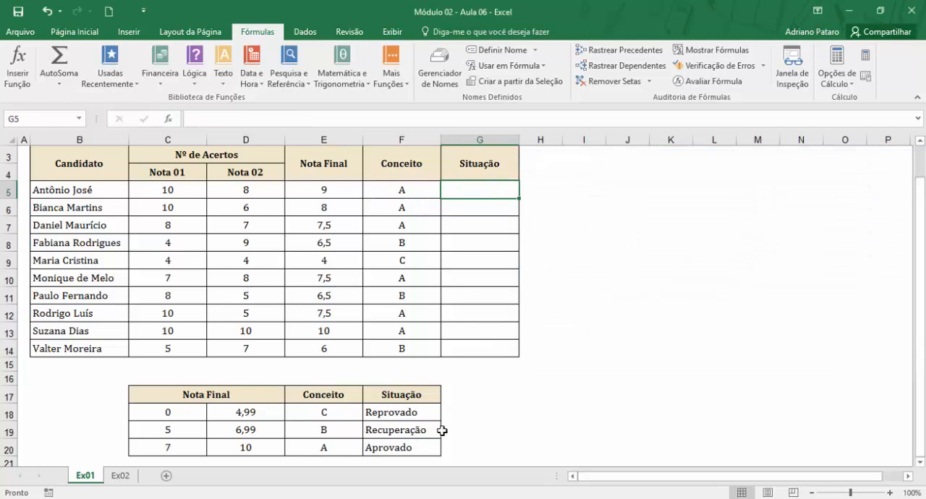
pyautogui.click(420, 191)
pyautogui.click(475, 190)
pyautogui.click(291, 78)
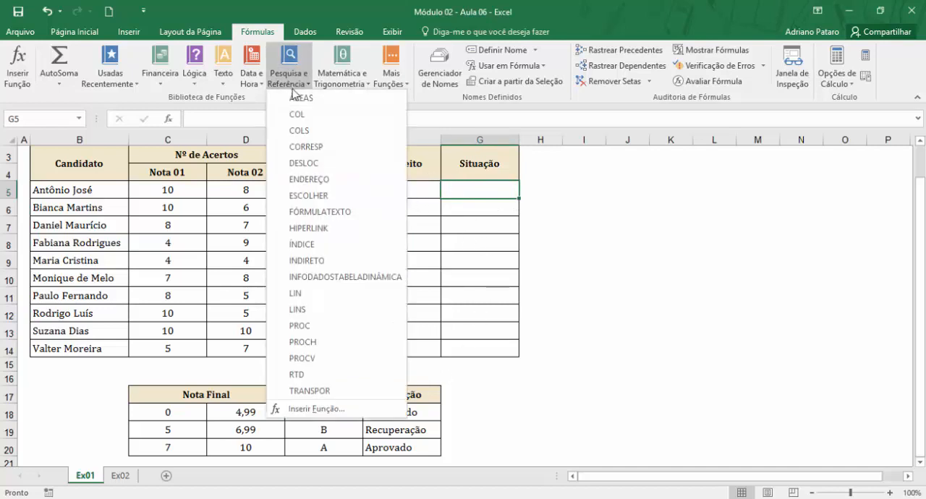
pyautogui.click(318, 359)
pyautogui.moveTo(679, 162); pyautogui.dragTo(751, 167)
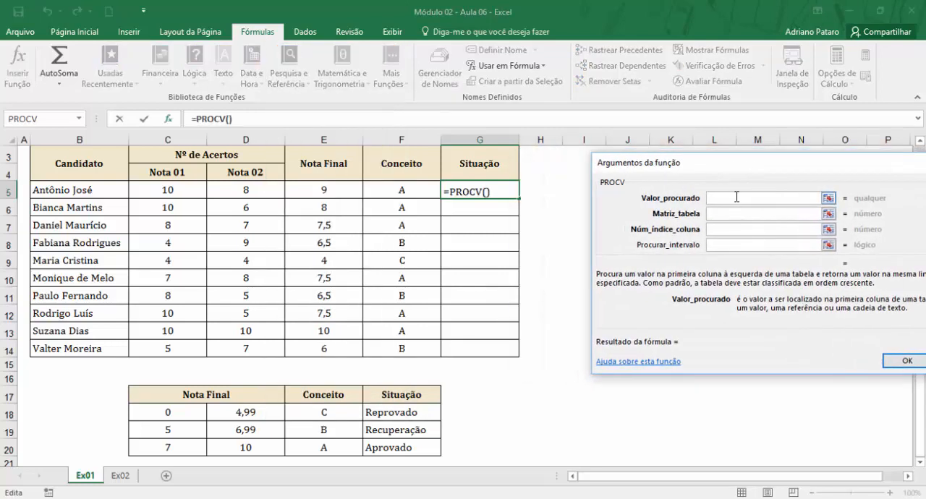
pyautogui.click(338, 191)
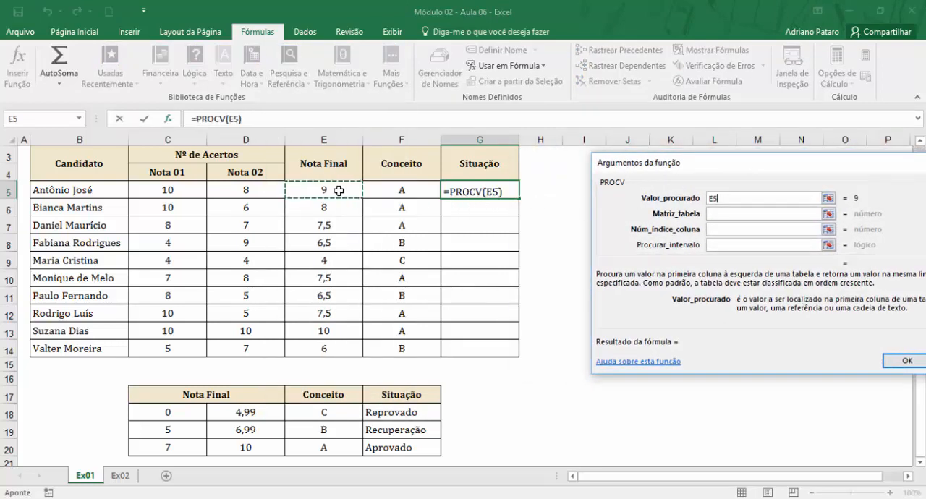
pyautogui.click(721, 213)
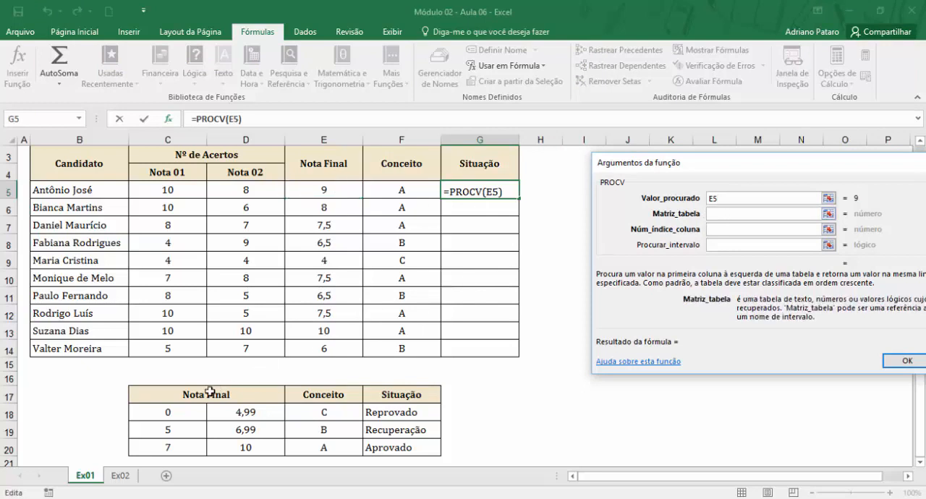
pyautogui.moveTo(183, 411); pyautogui.dragTo(378, 448)
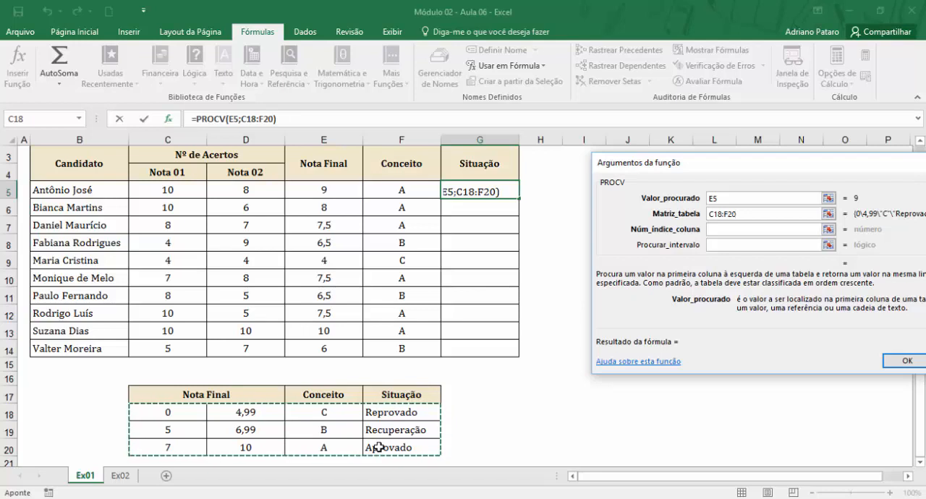
pyautogui.press('F4')
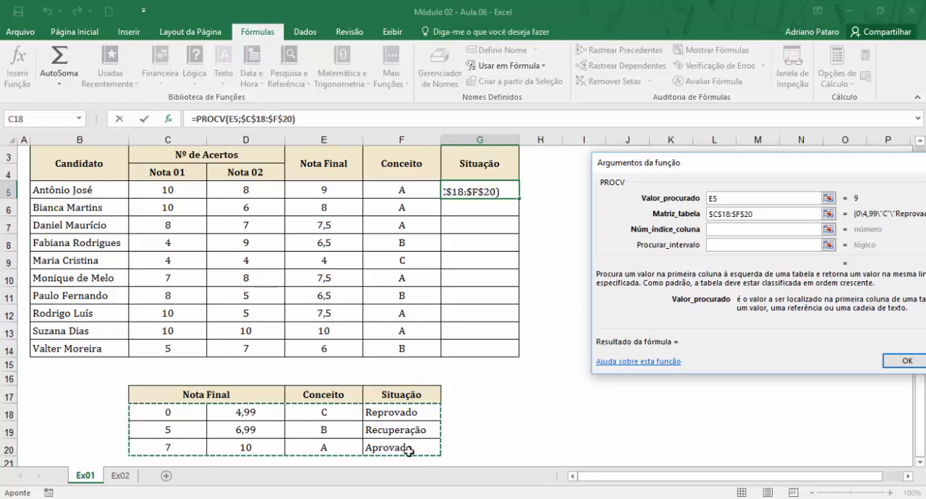
# Set Núm_índice_coluna to 4 and Procurar_intervalo to 1, and enter the Situação formula in G5.
pyautogui.click(728, 230)
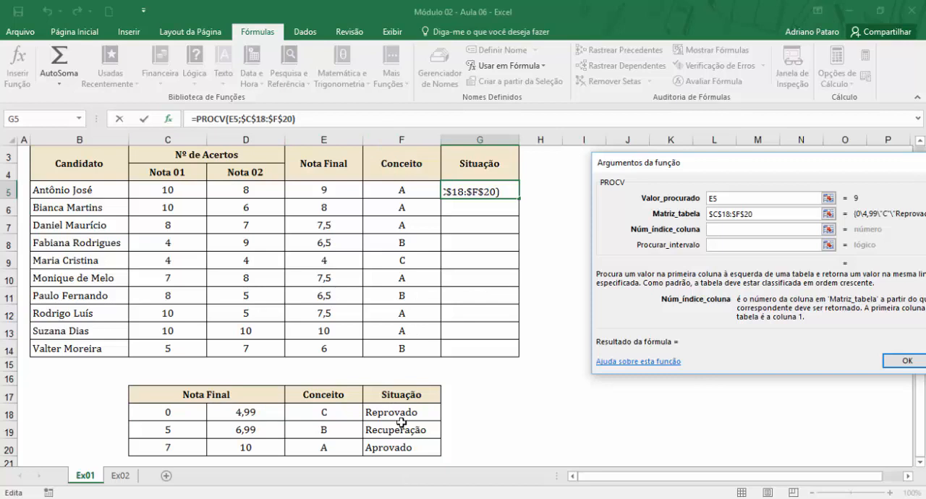
pyautogui.write('4')
pyautogui.click(738, 246)
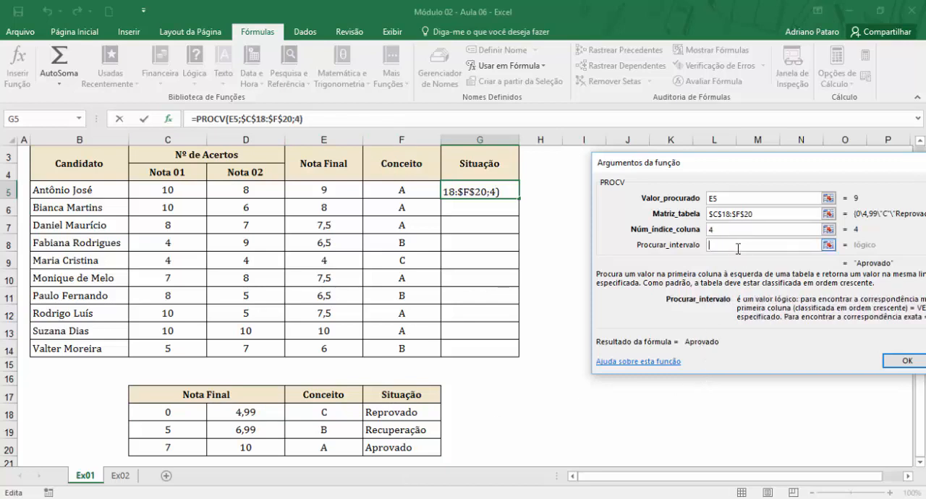
pyautogui.write('1')
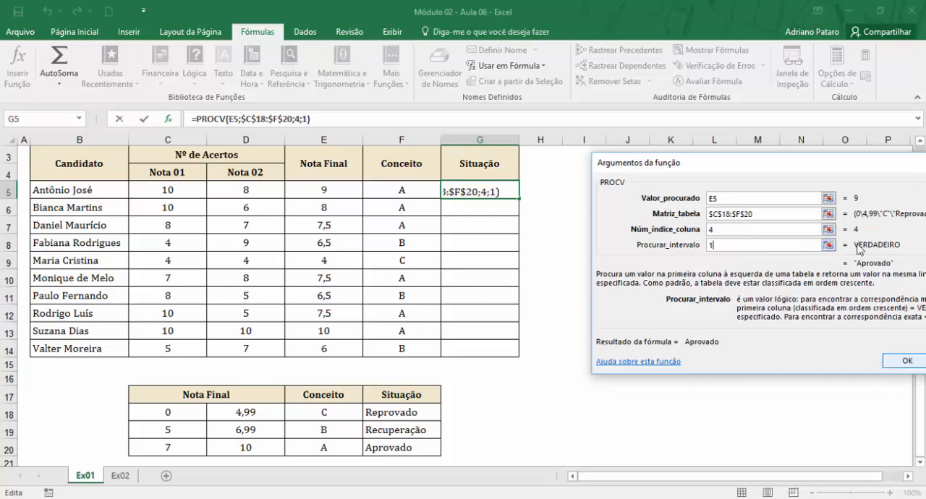
pyautogui.moveTo(854, 173); pyautogui.dragTo(780, 176)
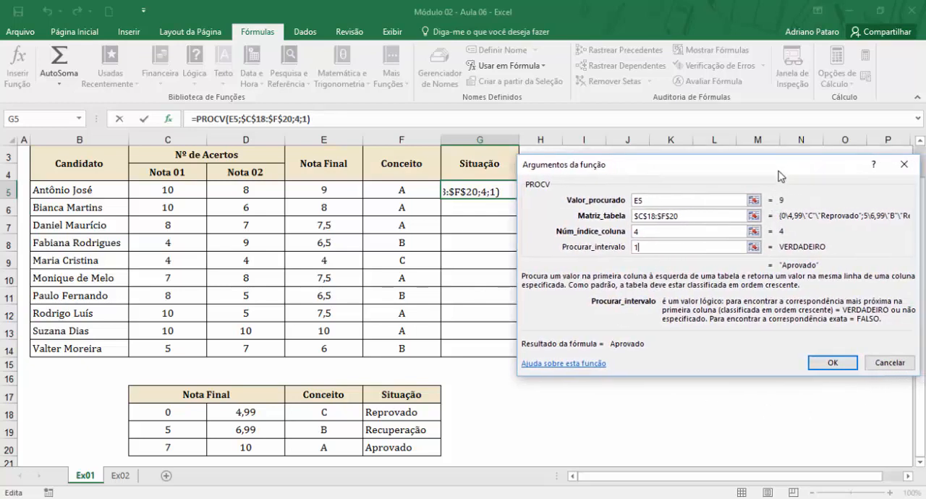
pyautogui.click(837, 366)
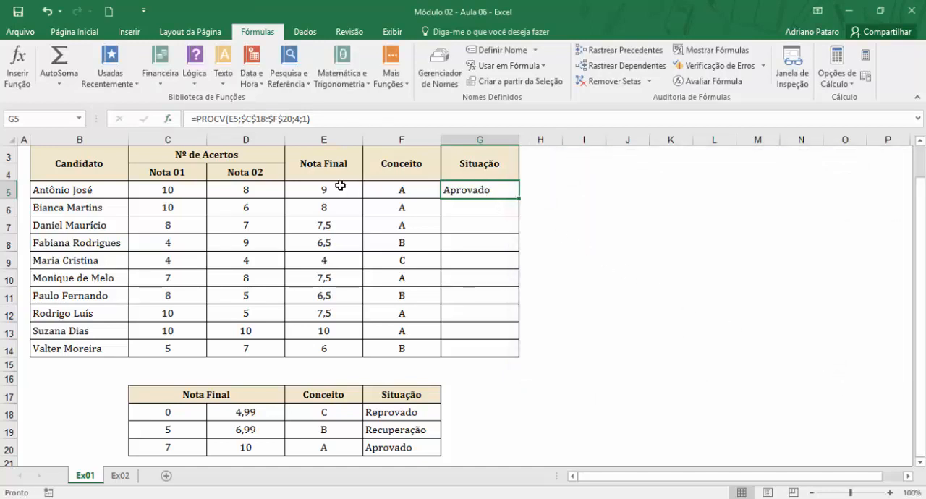
# Check G5 against the grading band in row 20 and copy its Situação formula down to G14.
pyautogui.moveTo(186, 450); pyautogui.dragTo(405, 448)
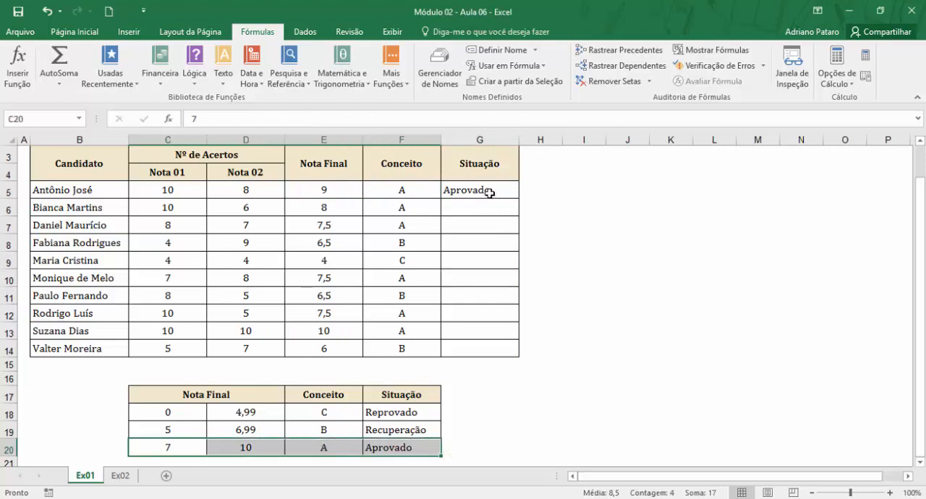
pyautogui.click(490, 193)
pyautogui.moveTo(520, 198); pyautogui.dragTo(514, 358)
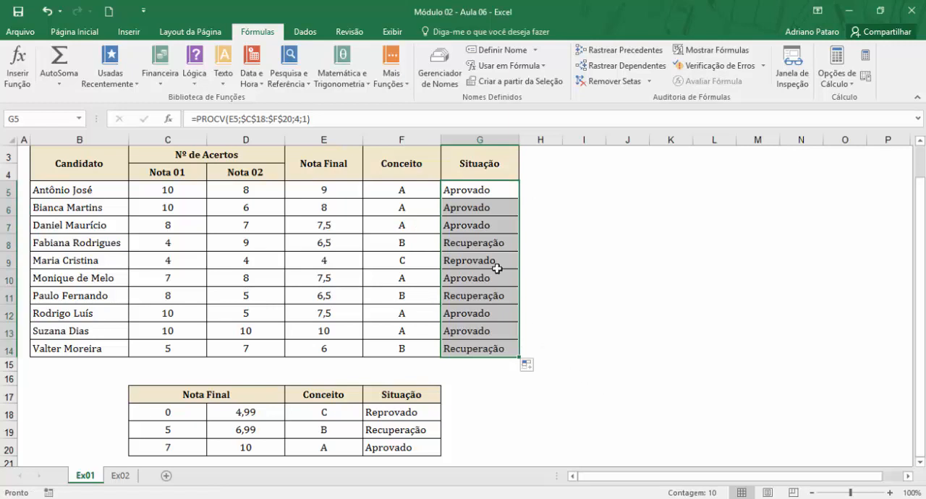
# Examine the copied Situação results in G6 to G11 against the grading table's bands and situations.
pyautogui.click(479, 208)
pyautogui.click(496, 232)
pyautogui.click(496, 244)
pyautogui.click(495, 261)
pyautogui.click(493, 282)
pyautogui.click(495, 295)
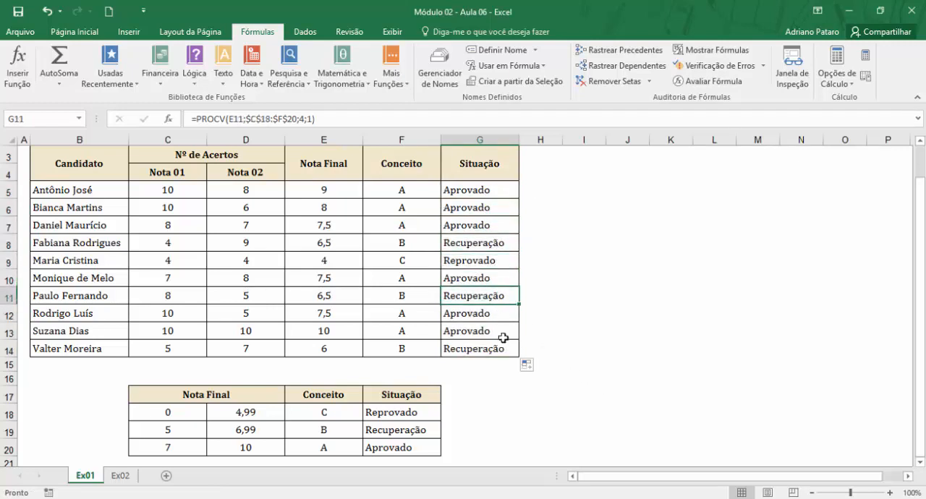
pyautogui.click(421, 432)
pyautogui.click(254, 414)
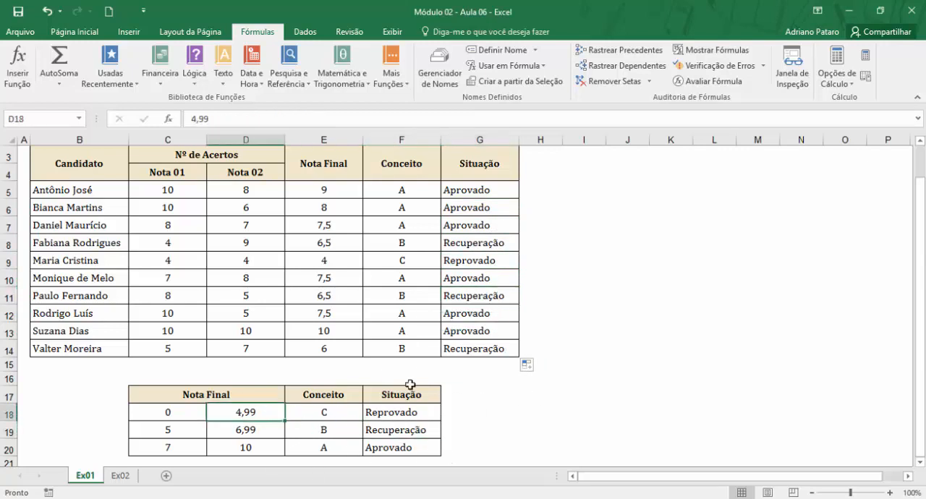
# Review the Situação formula in G5 against the grade bands and situations in the Ex01 grading table.
pyautogui.click(386, 186)
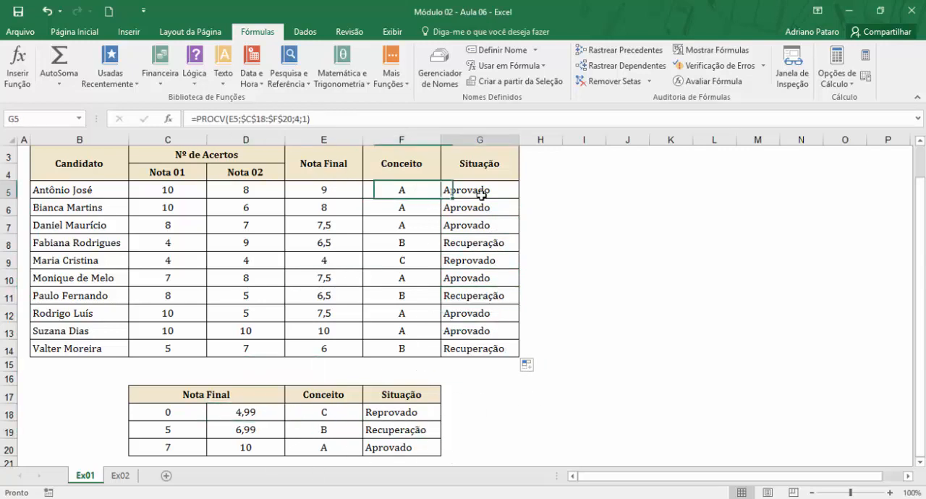
pyautogui.moveTo(201, 410); pyautogui.dragTo(407, 442)
pyautogui.click(410, 414)
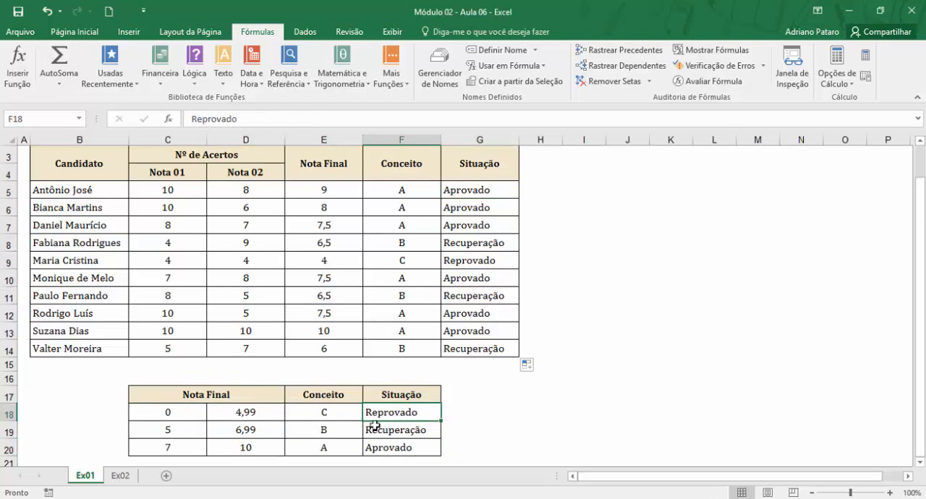
# Open the Ex02 sheet and examine its Aluno and Nota columns and the lookup cells E3 and F3, comparing with Ex01.
pyautogui.click(120, 476)
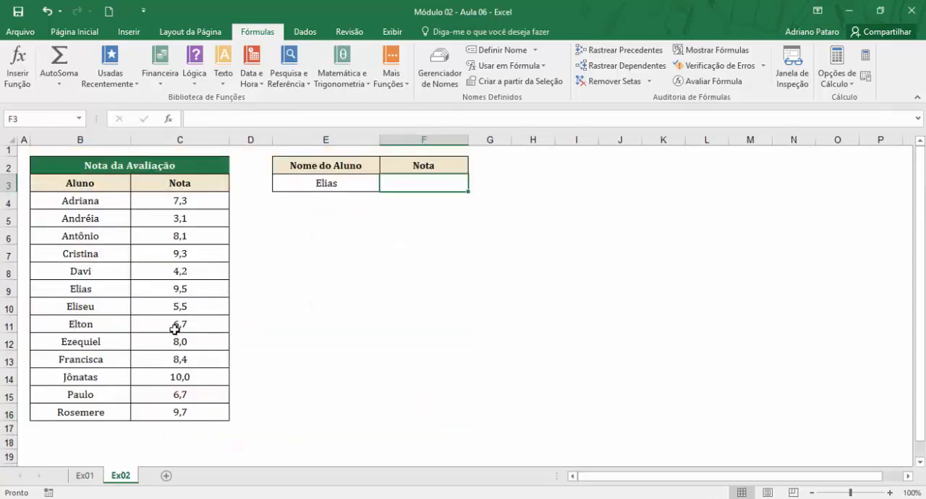
pyautogui.moveTo(93, 202); pyautogui.dragTo(93, 413)
pyautogui.moveTo(186, 203); pyautogui.dragTo(171, 410)
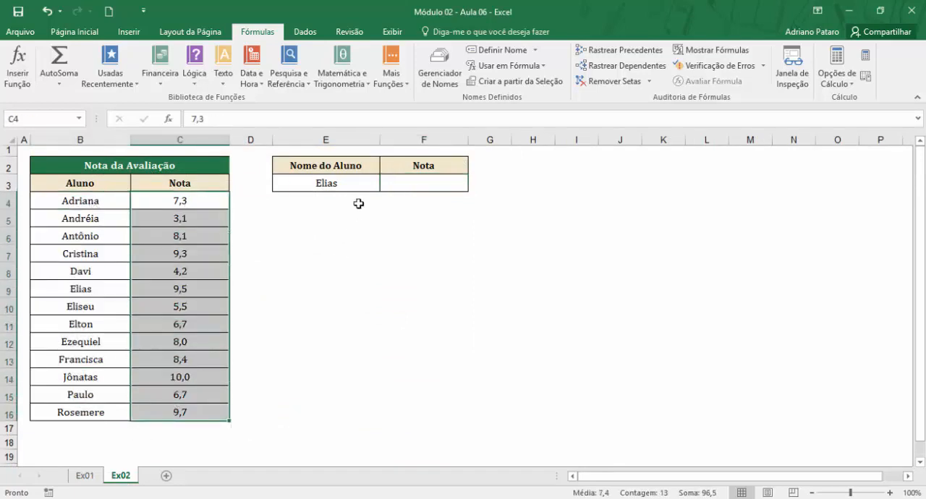
pyautogui.click(90, 475)
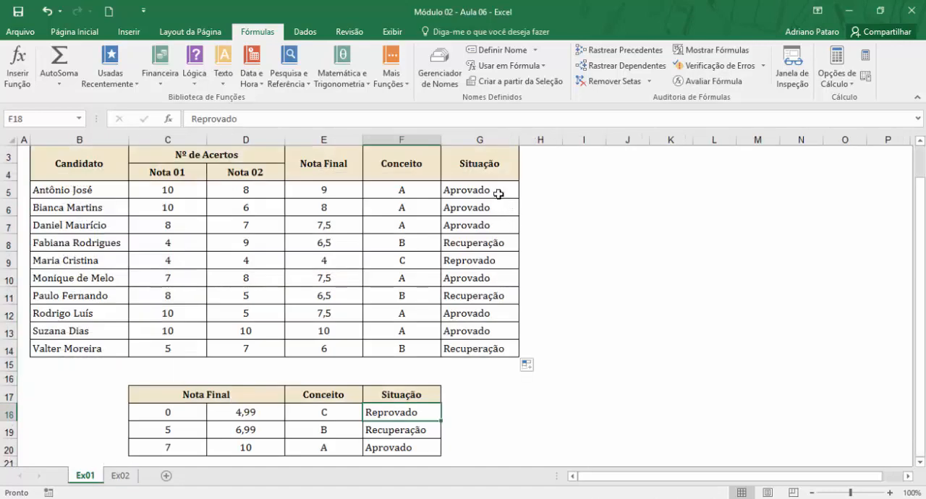
pyautogui.click(123, 476)
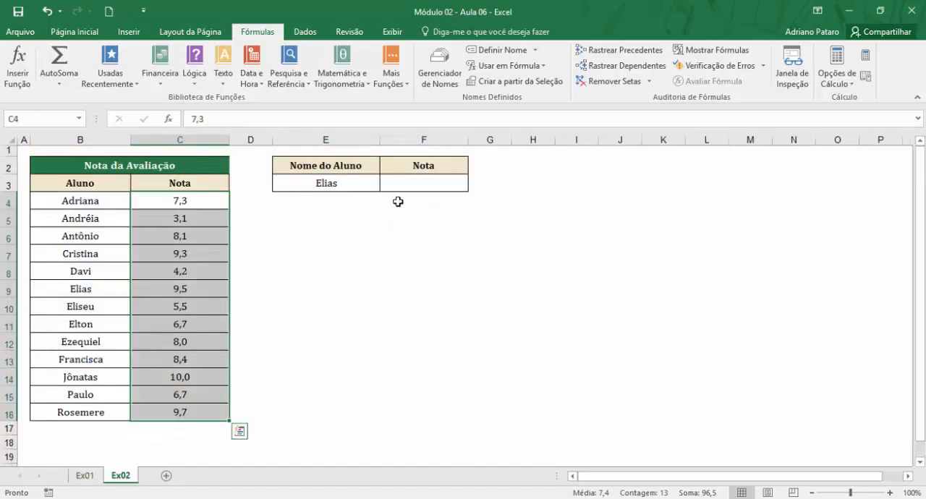
pyautogui.click(362, 184)
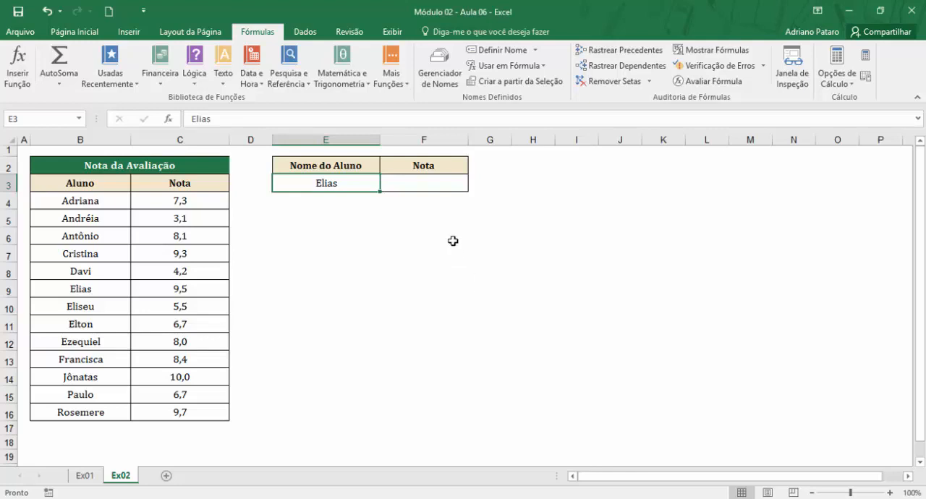
pyautogui.click(429, 184)
pyautogui.click(357, 184)
# Start a PROCV in F3 with E3 as Valor_procurado and the range B4:C16 as Matriz_tabela.
pyautogui.click(455, 186)
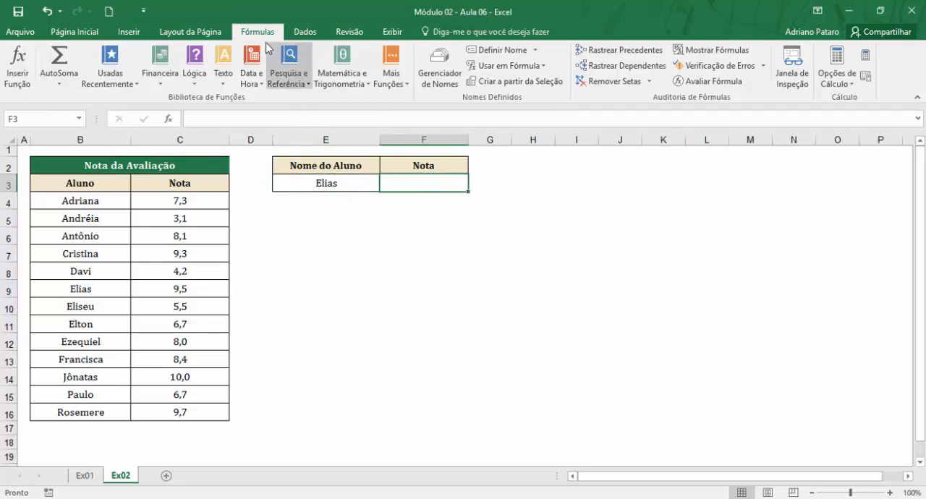
pyautogui.click(293, 84)
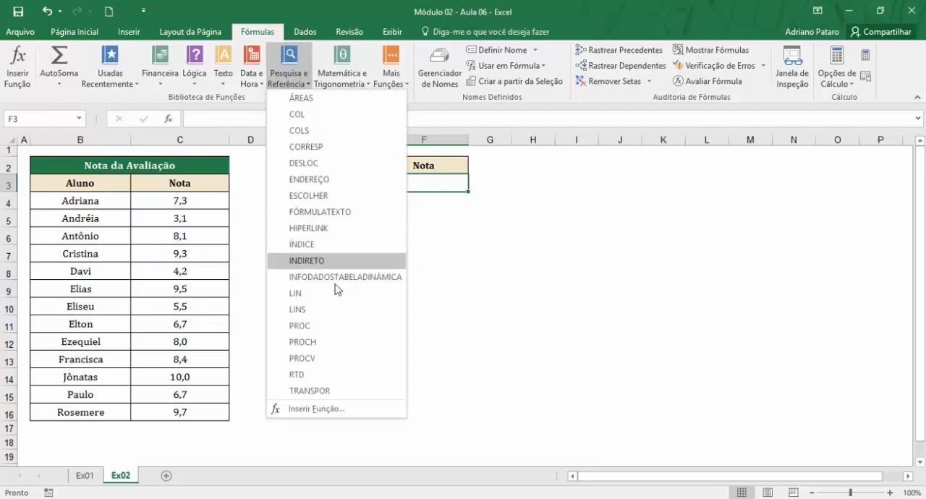
pyautogui.click(348, 358)
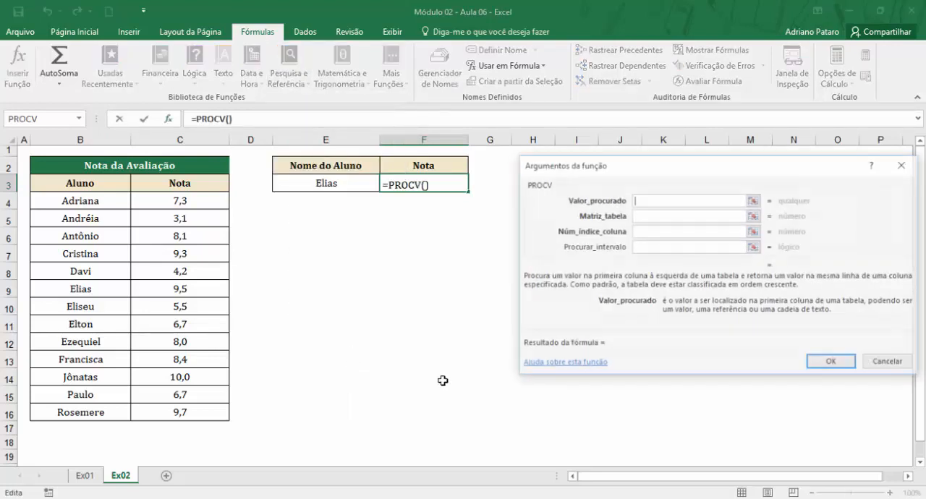
pyautogui.moveTo(680, 166); pyautogui.dragTo(634, 243)
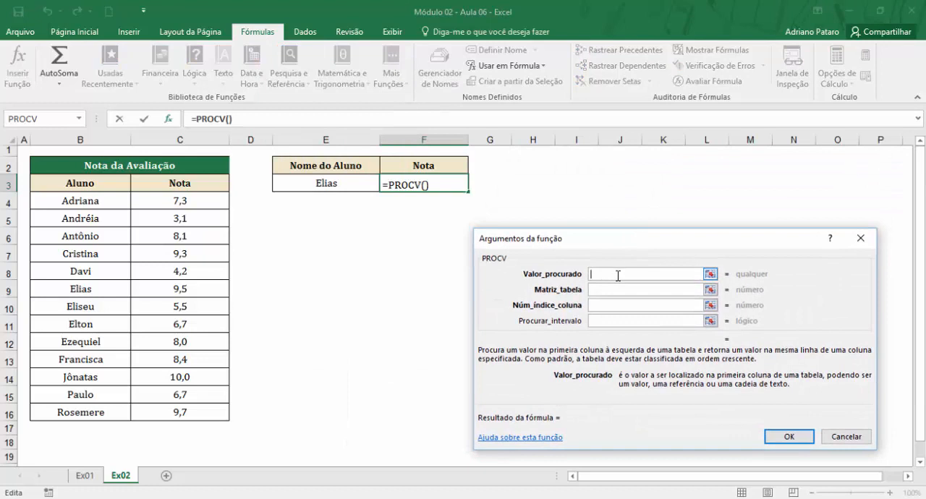
pyautogui.click(342, 185)
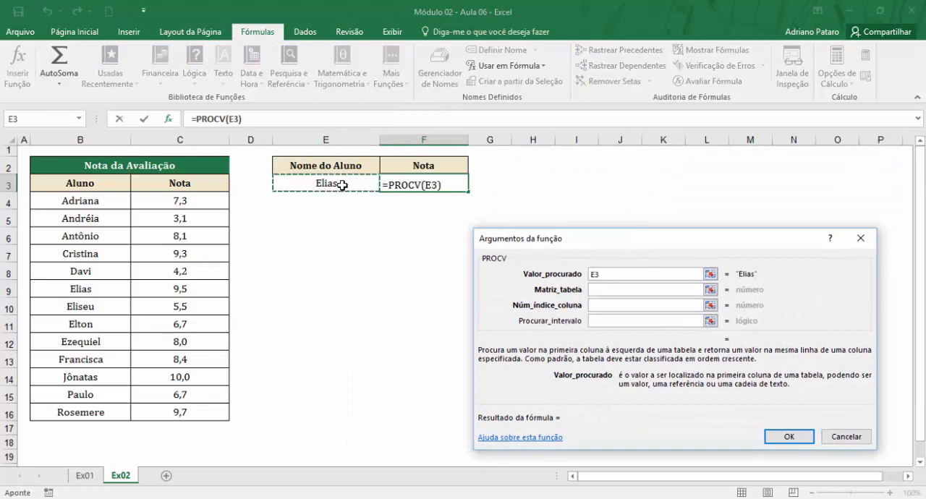
pyautogui.click(608, 289)
pyautogui.moveTo(96, 202); pyautogui.dragTo(210, 410)
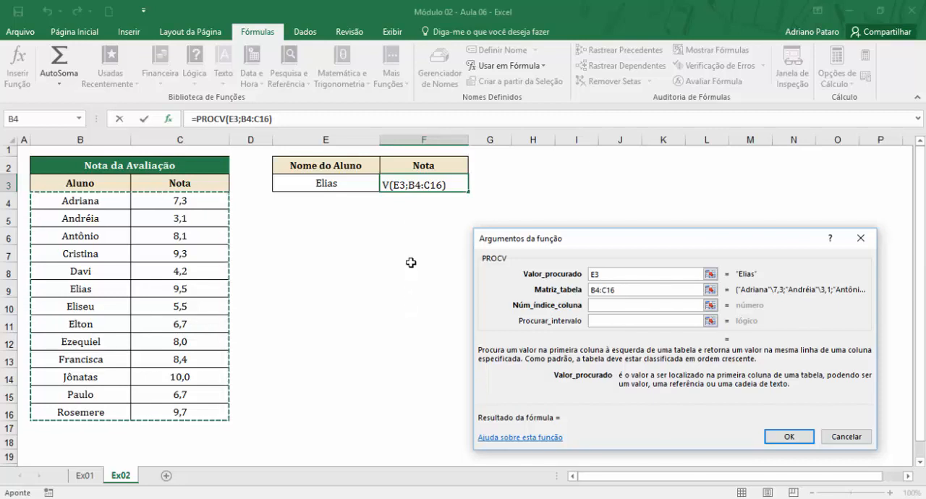
# Set Núm_índice_coluna to 2 and Procurar_intervalo to 0, and enter the Nota formula in F3.
pyautogui.click(595, 305)
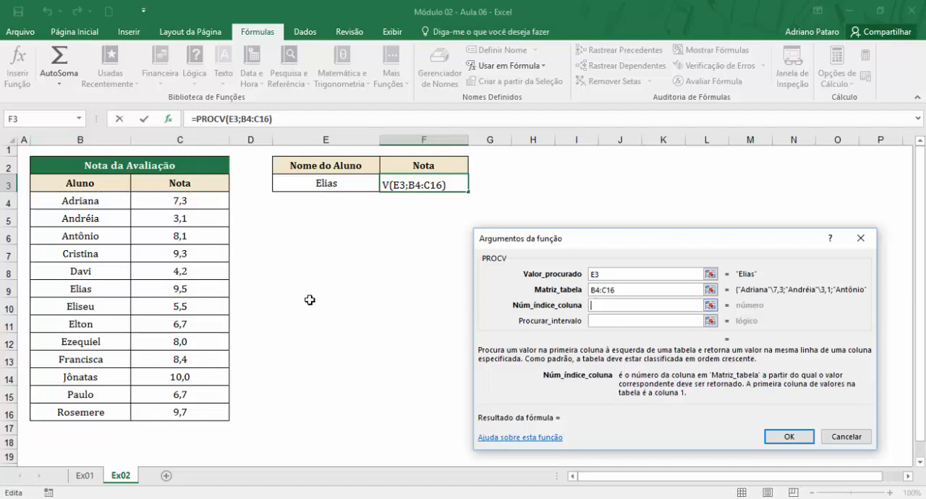
pyautogui.write('2')
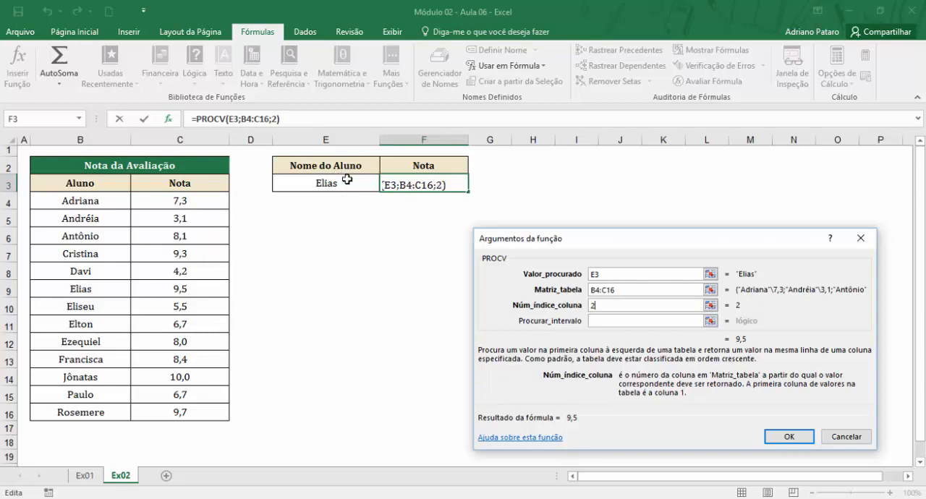
pyautogui.click(596, 322)
pyautogui.write('0')
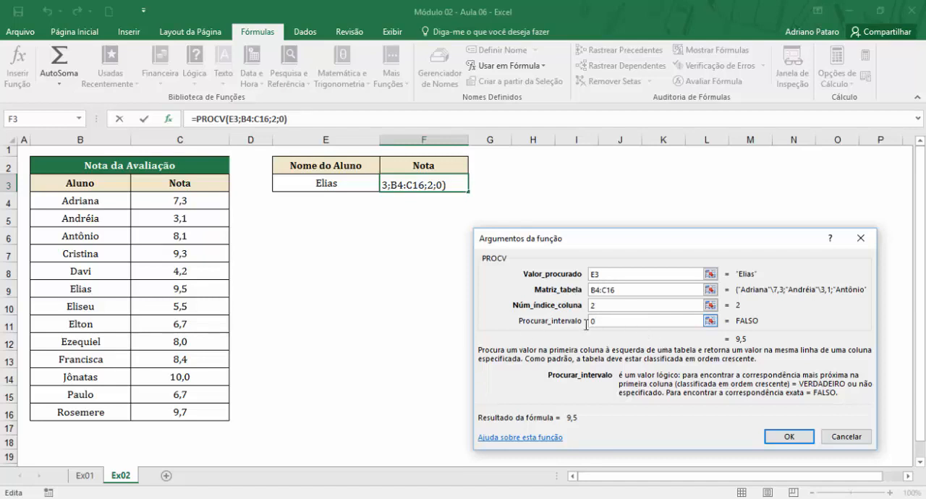
pyautogui.click(789, 435)
# Check the Nota in F3 against the grade list row of the student named in E3.
pyautogui.click(326, 184)
pyautogui.click(408, 187)
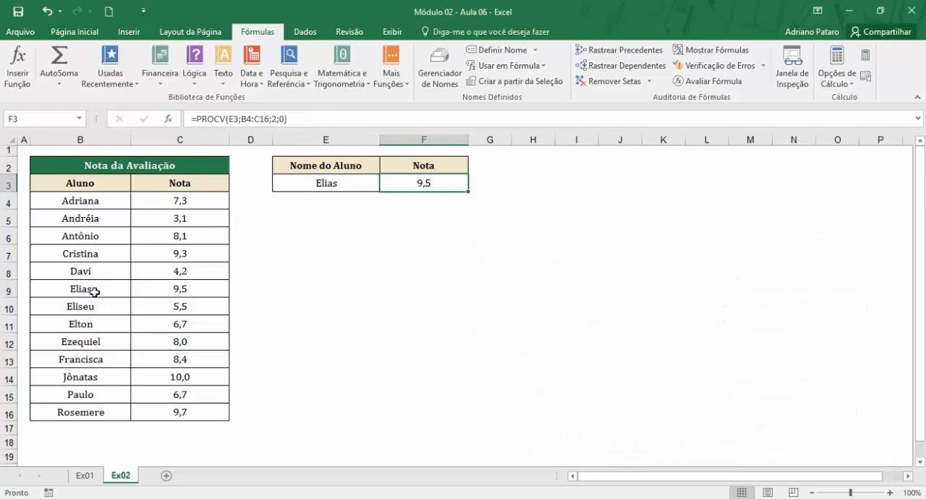
pyautogui.moveTo(96, 290); pyautogui.dragTo(172, 284)
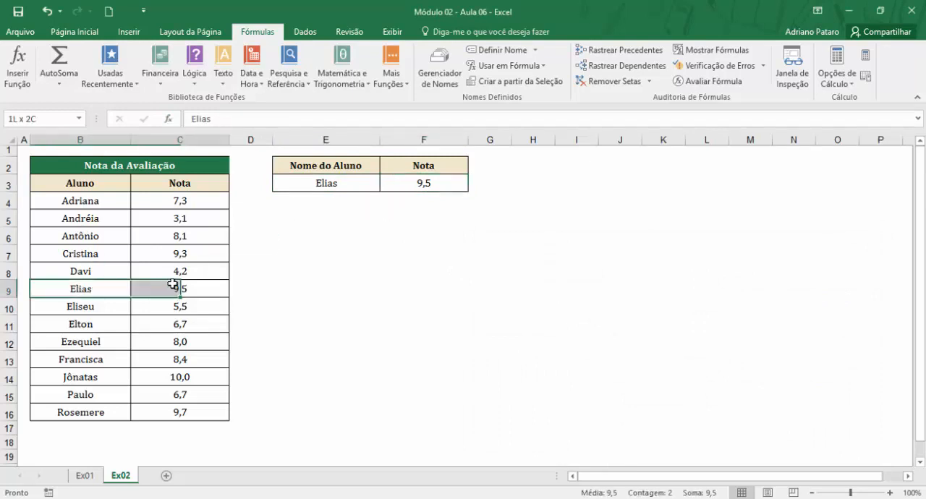
# Test the lookup by entering the first listed student's name in E3 and comparing the Nota in F3 with row 4.
pyautogui.click(342, 187)
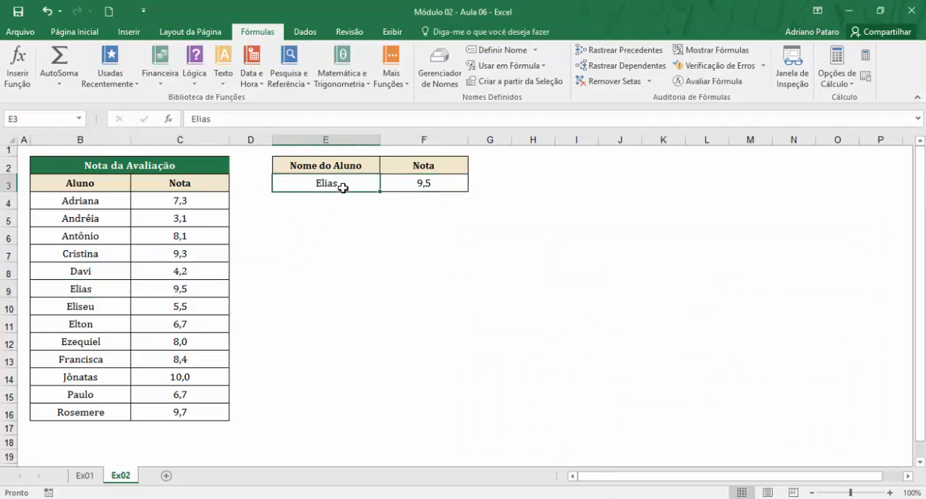
pyautogui.write('Adriana')
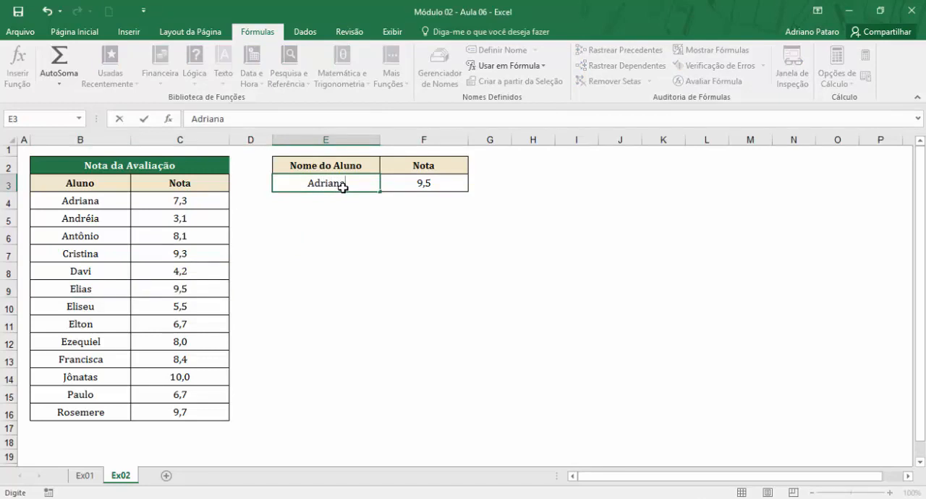
pyautogui.press('Return')
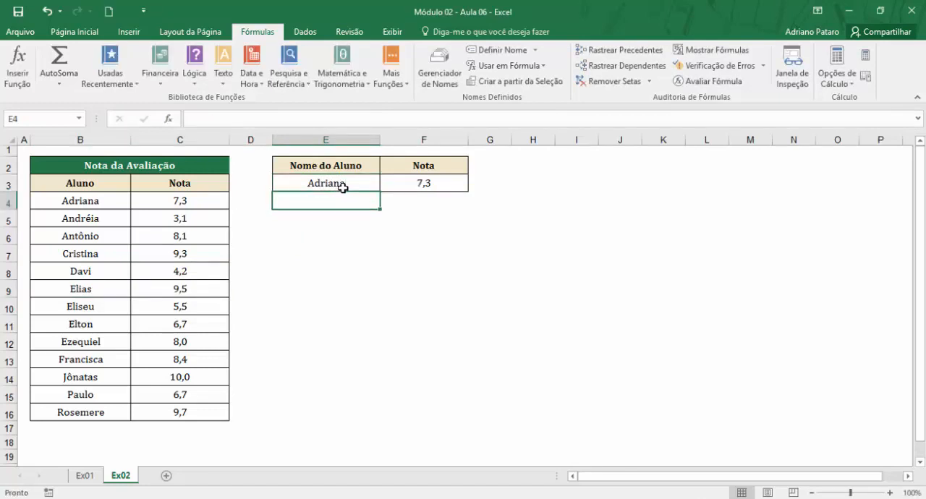
pyautogui.moveTo(87, 201); pyautogui.dragTo(156, 201)
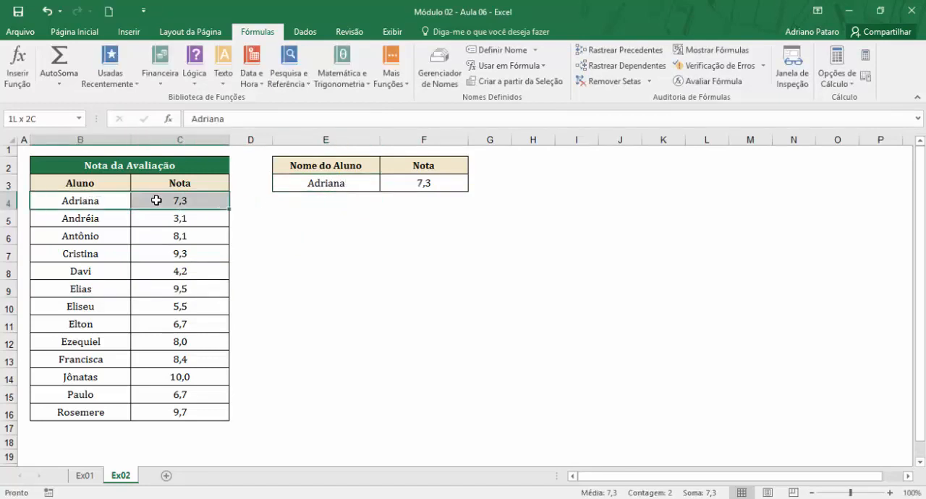
pyautogui.click(340, 185)
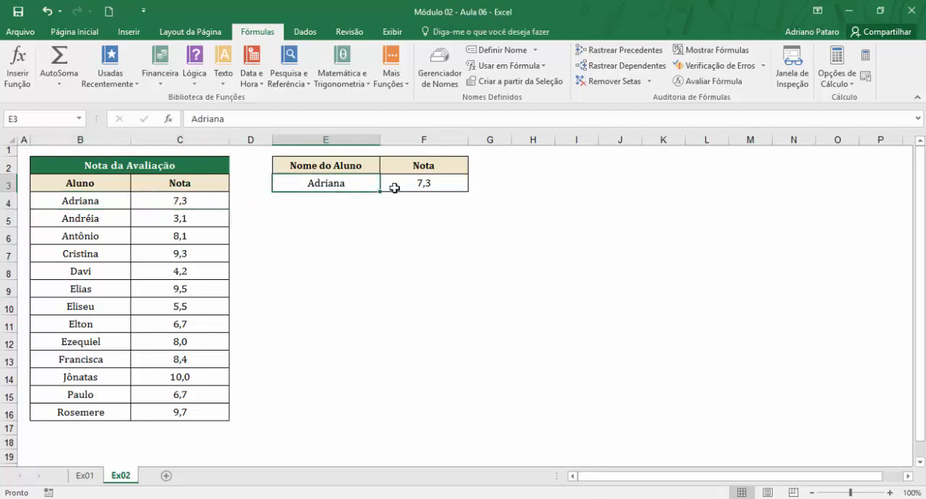
pyautogui.click(431, 182)
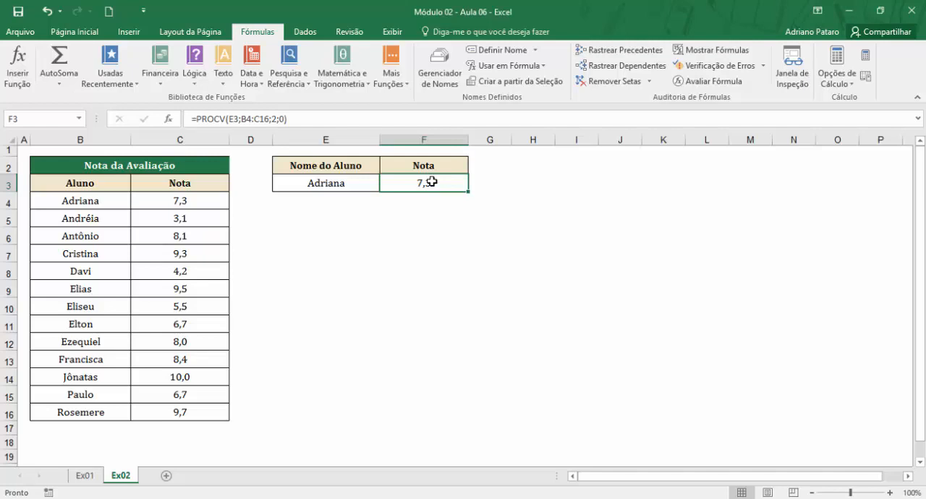
# Replace the name in E3 with the name of a student missing from the Aluno list.
pyautogui.click(339, 183)
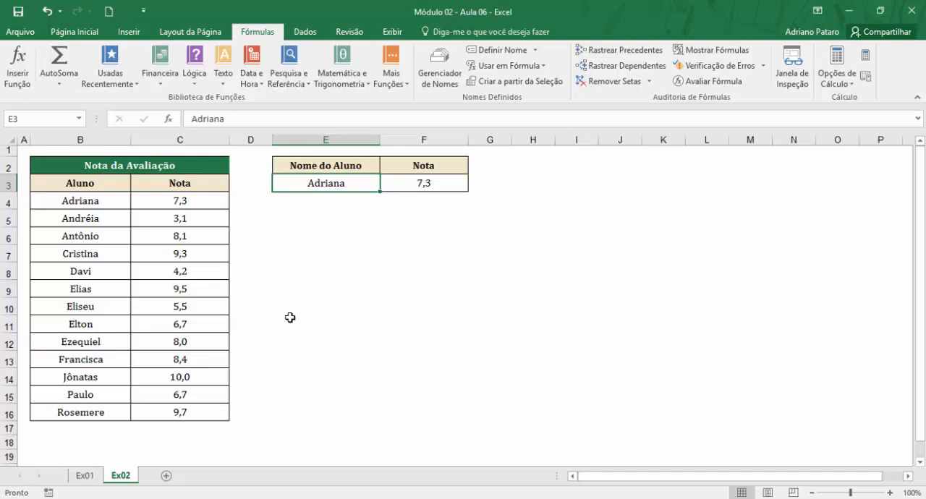
pyautogui.write('Car.o')
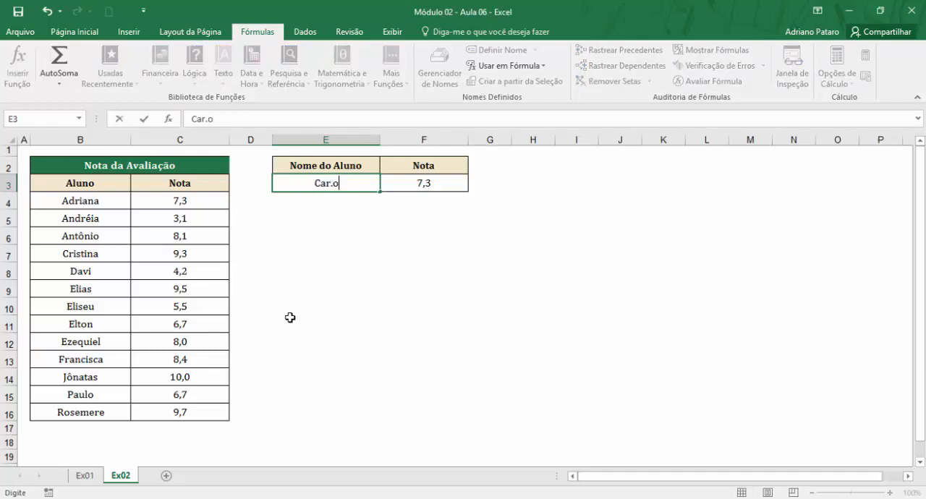
pyautogui.press('BackSpace')
pyautogui.press('BackSpace')
pyautogui.write('los')
pyautogui.press('Return')
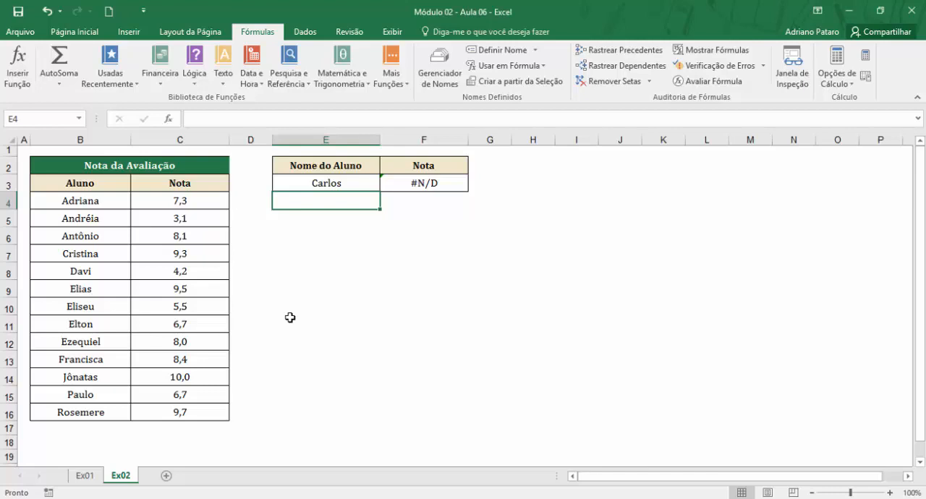
# Wrap the existing PROCV formula in F3 in the SEERRO function, inserted directly before PROCV.
pyautogui.click(431, 183)
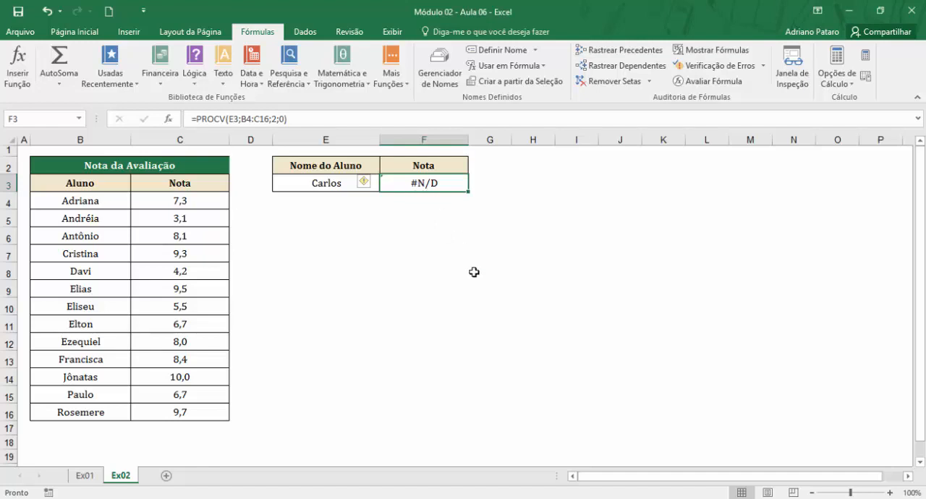
pyautogui.click(200, 119)
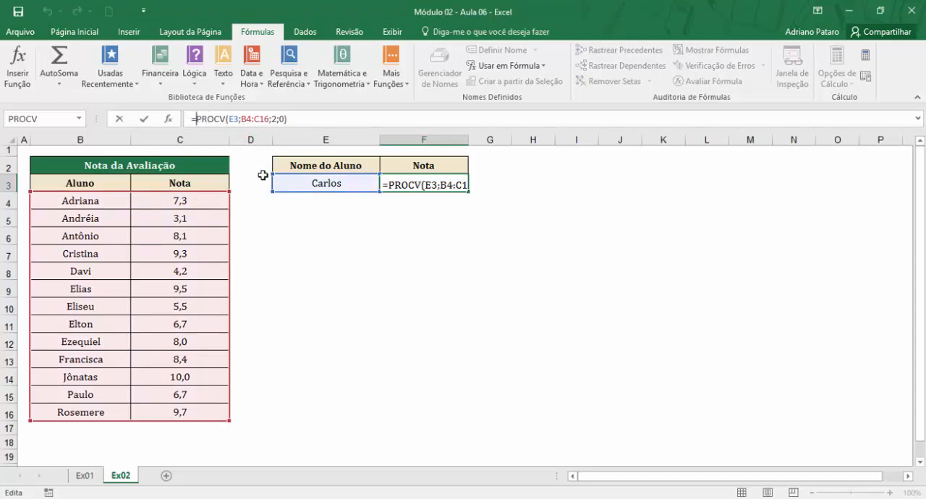
pyautogui.write('se')
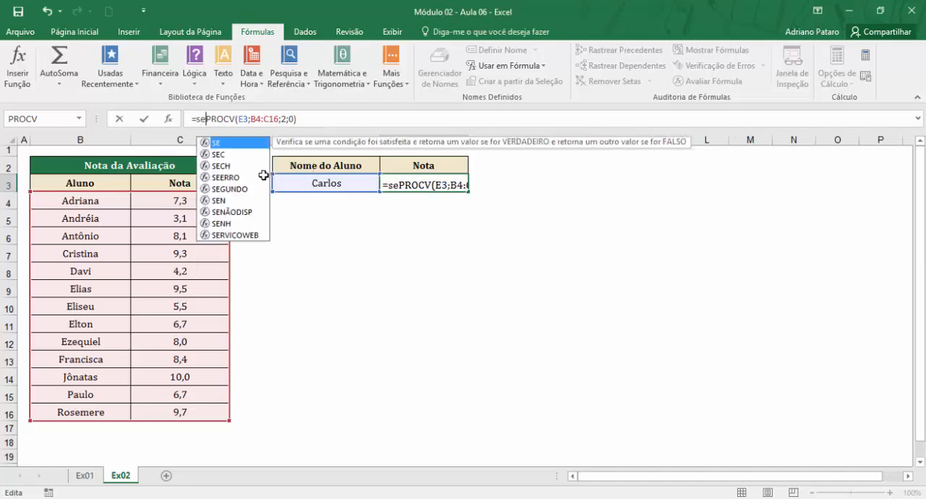
pyautogui.write('e')
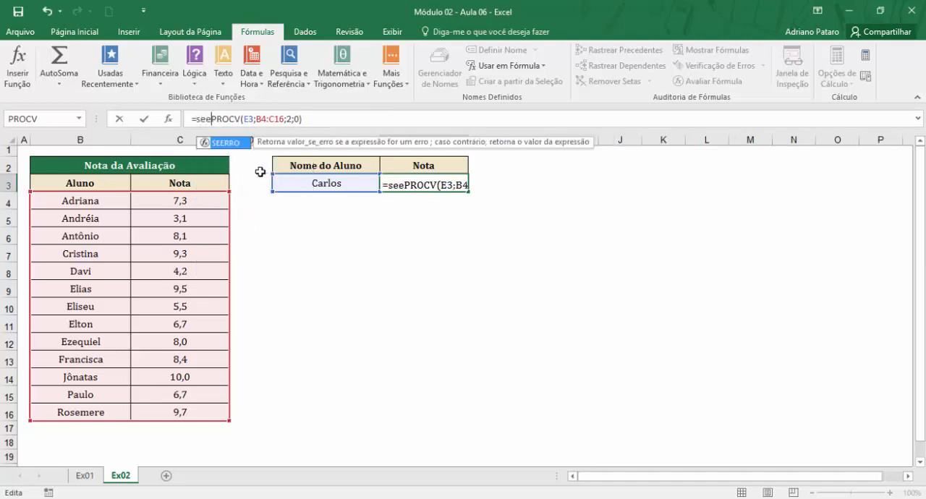
pyautogui.doubleClick(231, 144)
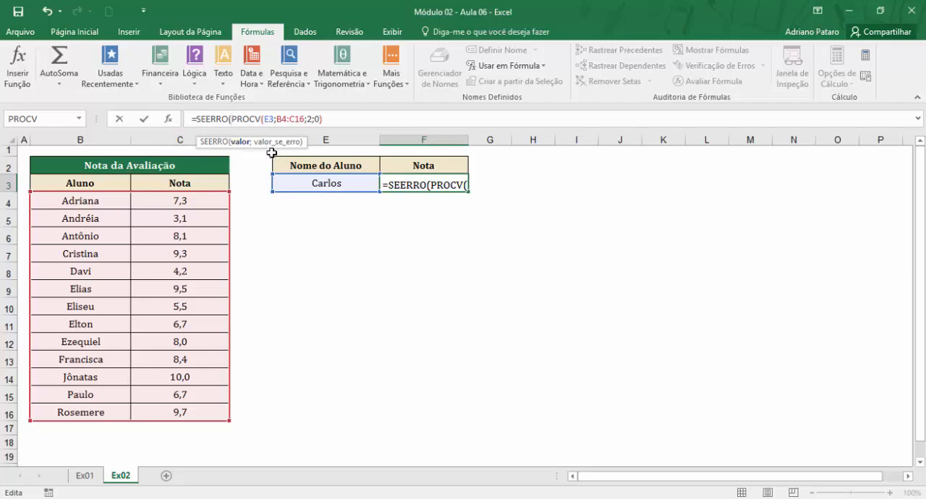
# Keep the PROCV as SEERRO's valor, add empty text "" as valor_se_erro, and enter the formula in F3.
pyautogui.moveTo(231, 118); pyautogui.dragTo(327, 119)
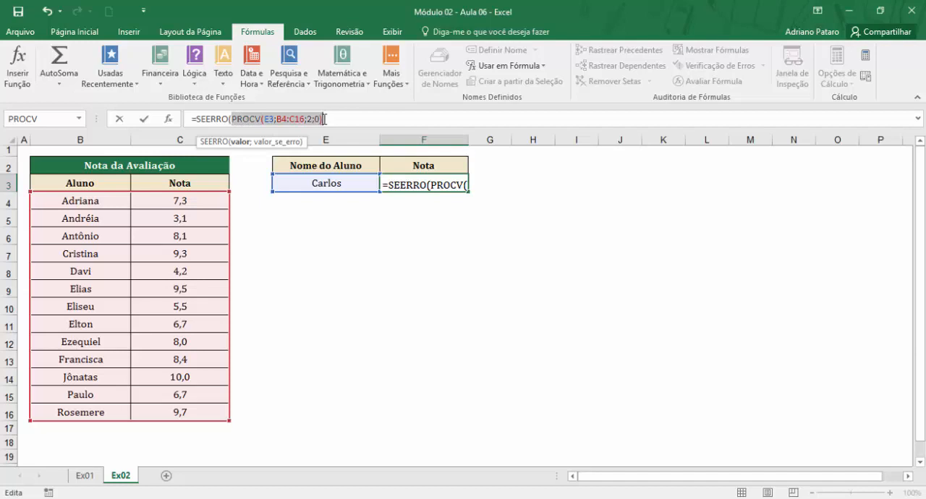
pyautogui.click(327, 119)
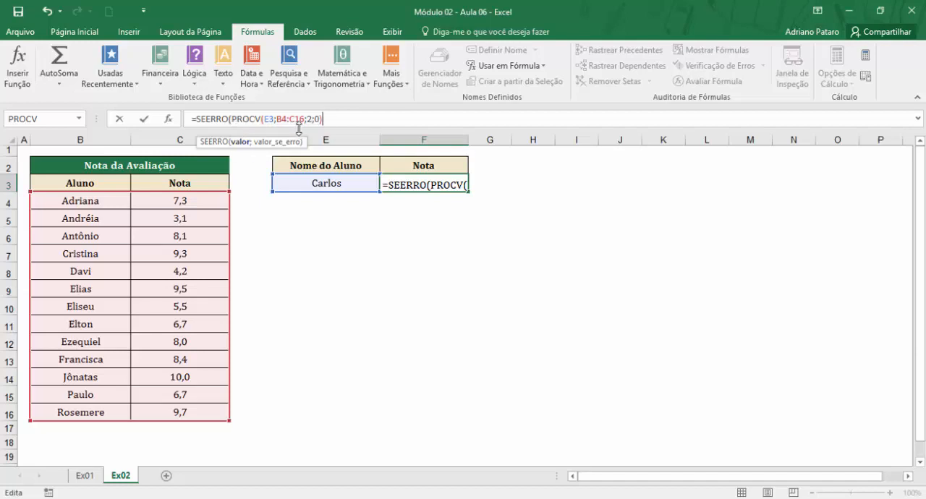
pyautogui.write(';')
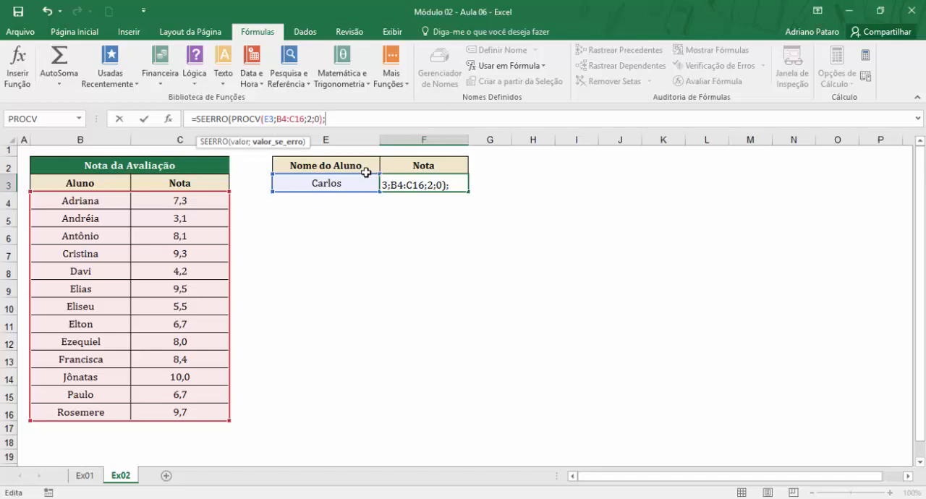
pyautogui.write('"")')
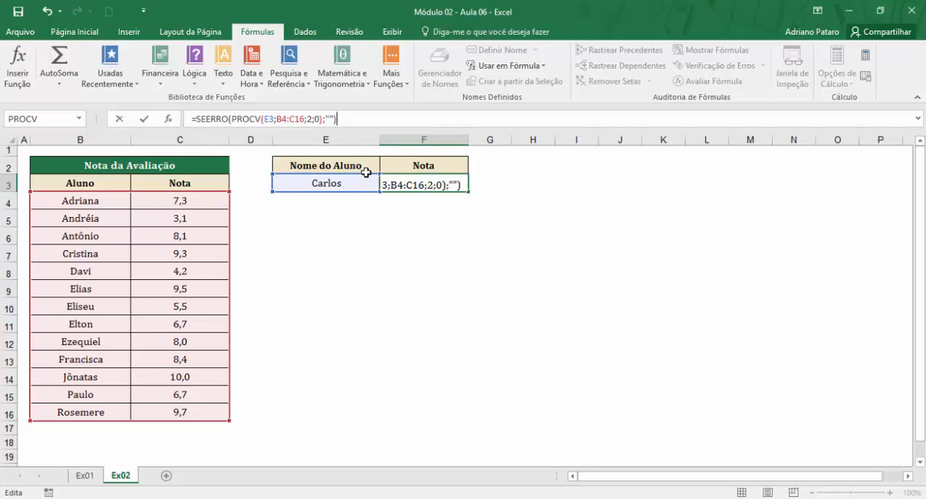
pyautogui.press('Return')
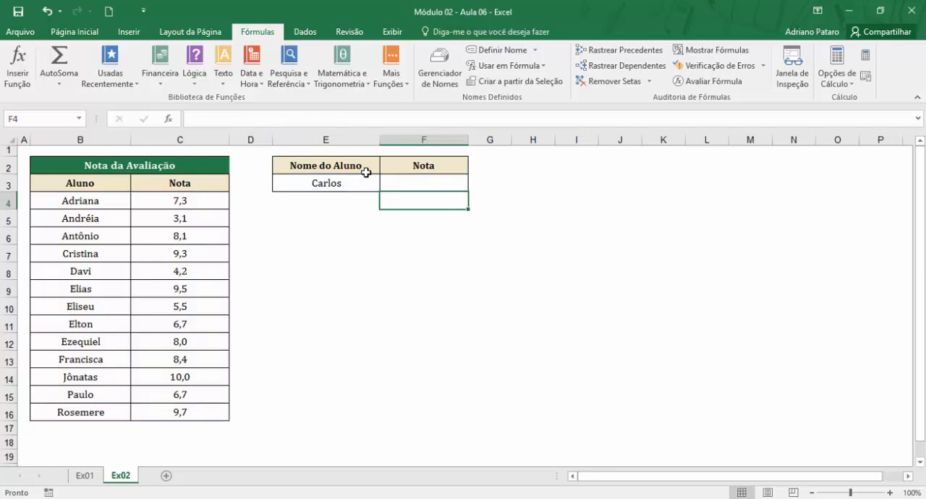
# Set the valor_se_erro text of the SEERRO formula in F3 to "aluno não existe".
pyautogui.click(355, 180)
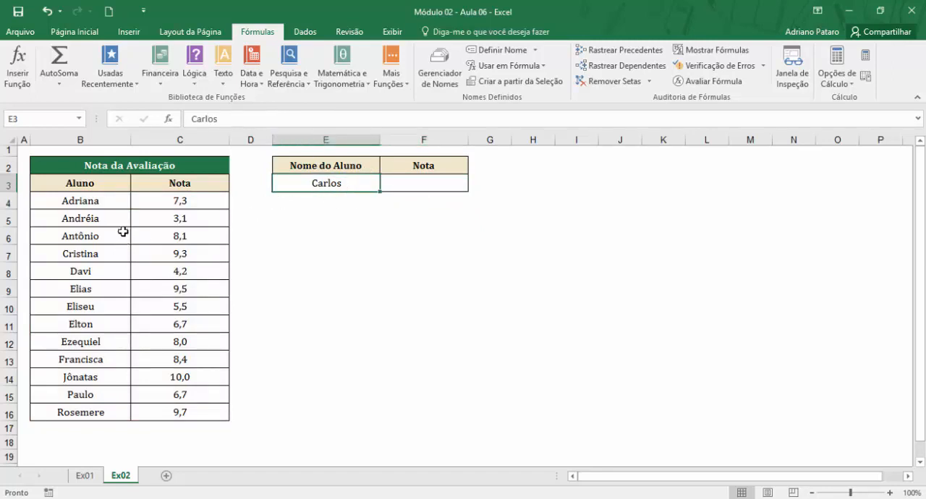
pyautogui.click(416, 178)
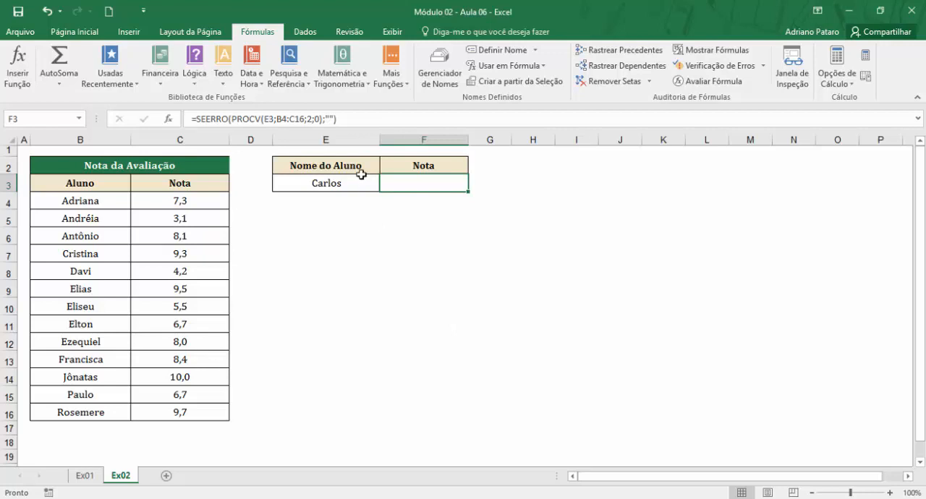
pyautogui.click(331, 117)
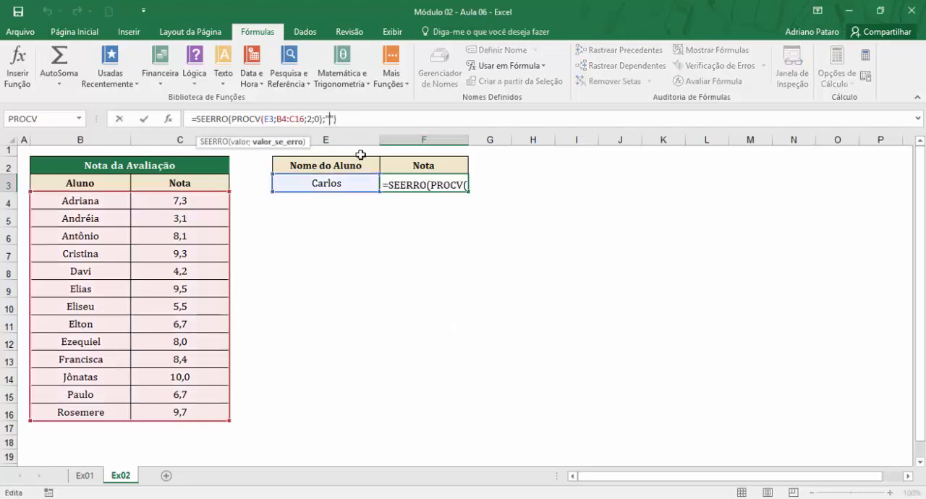
pyautogui.write('aluno ')
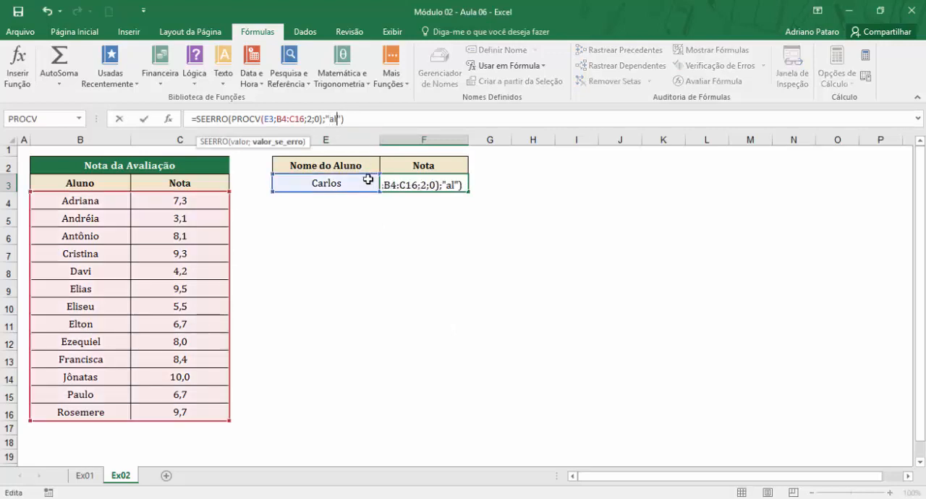
pyautogui.write('n]ap')
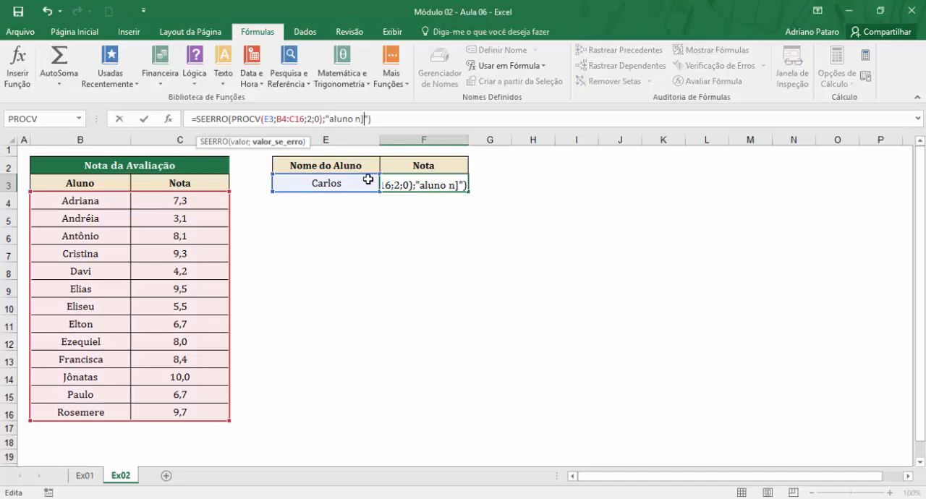
pyautogui.press('BackSpace')
pyautogui.press('BackSpace')
pyautogui.press('BackSpace')
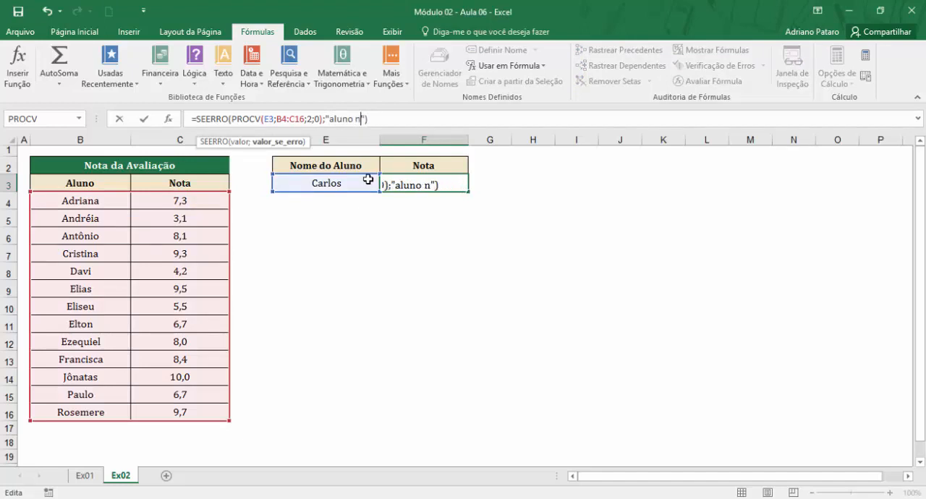
pyautogui.write('ão existe')
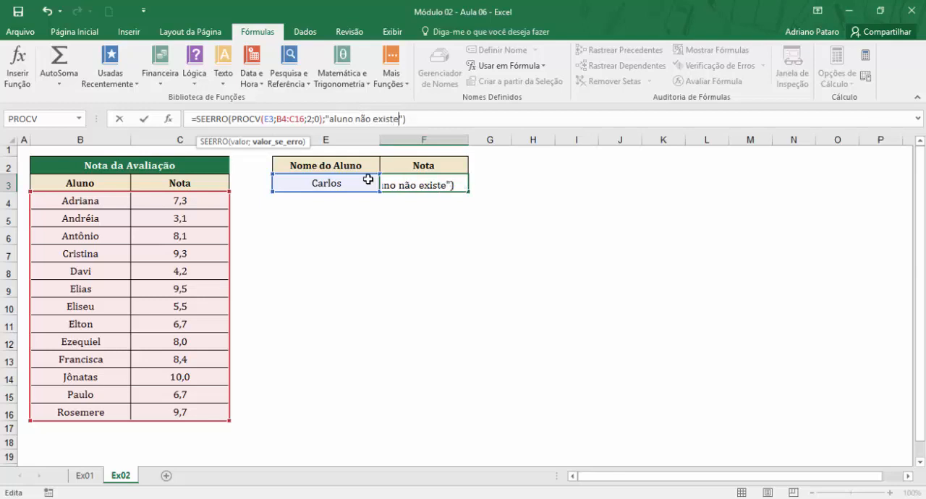
pyautogui.press('Return')
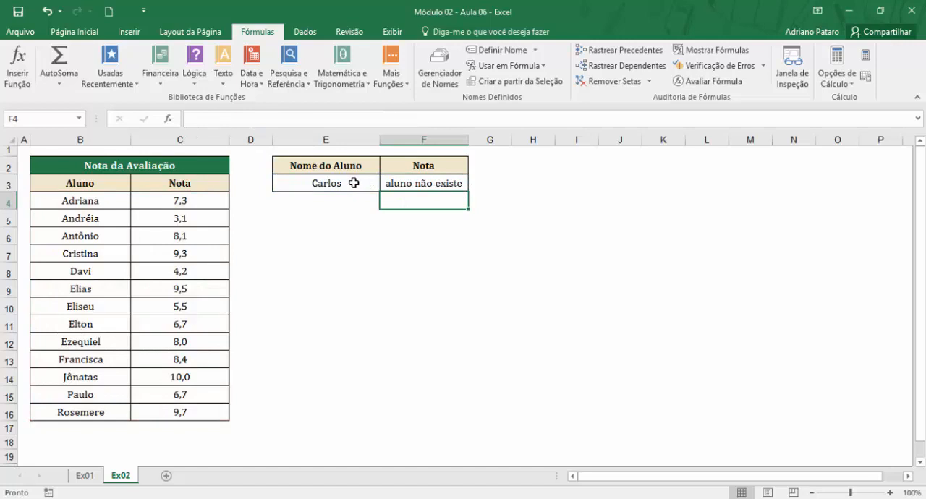
# Test the formula by entering in E3 the student name from row 8, followed by a name missing from the Aluno list.
pyautogui.click(353, 183)
pyautogui.write('davi')
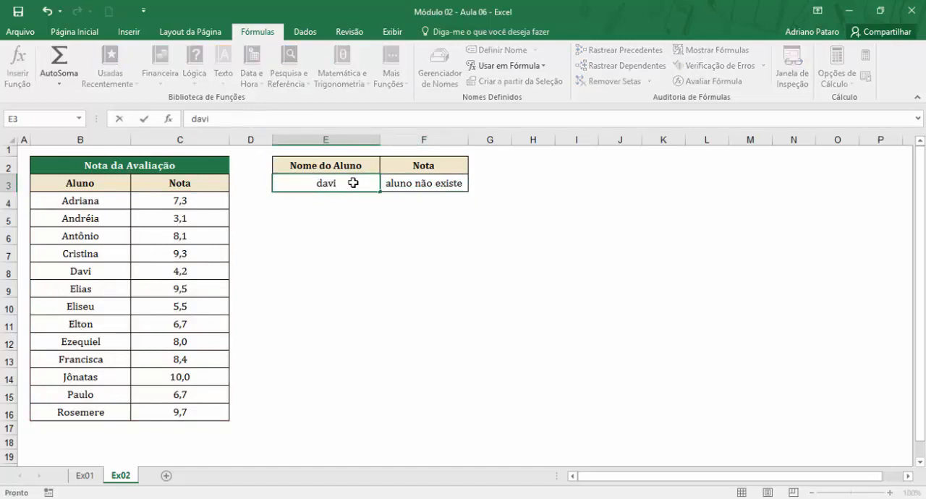
pyautogui.press('Return')
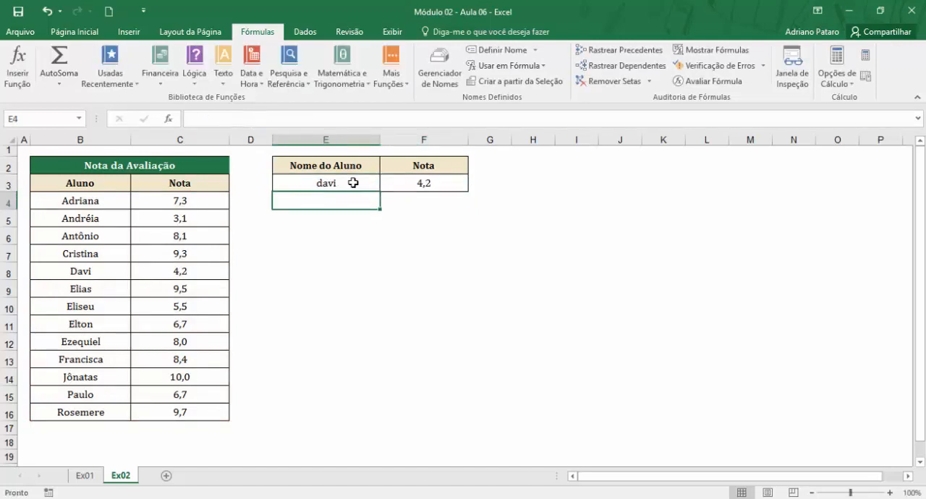
pyautogui.click(353, 183)
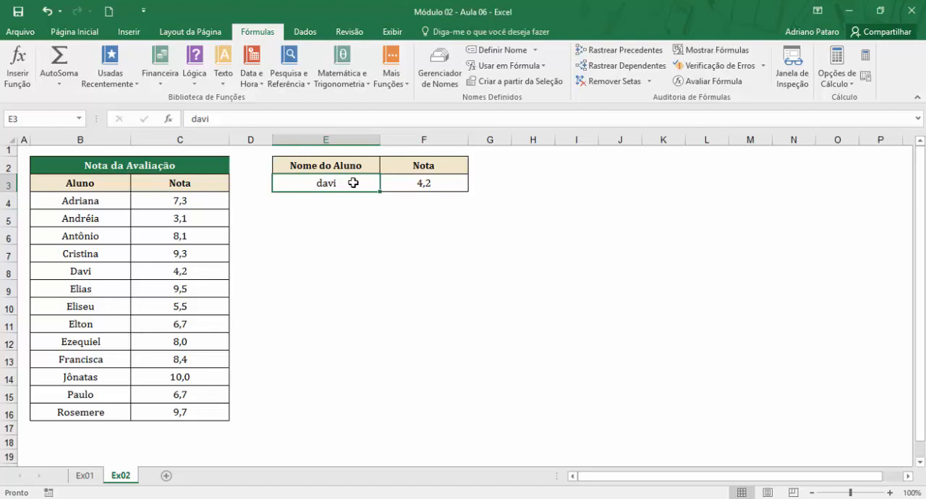
pyautogui.write('manoel')
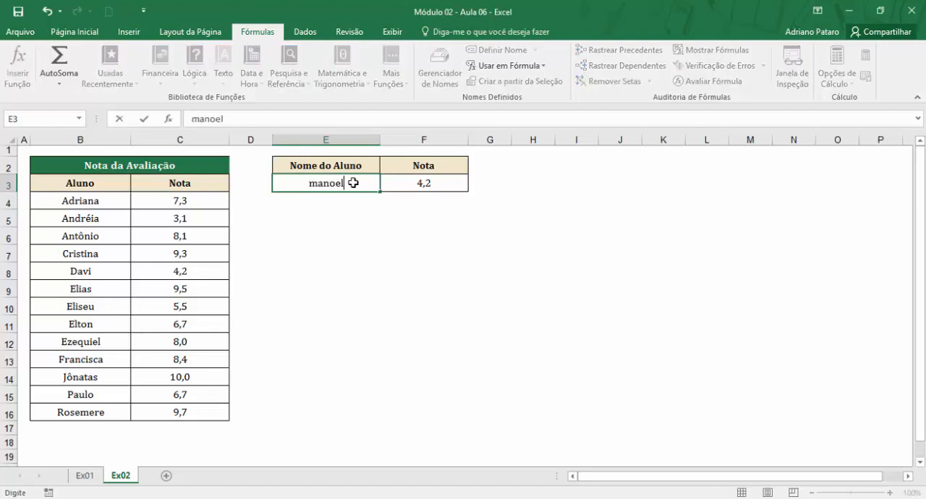
pyautogui.press('Return')
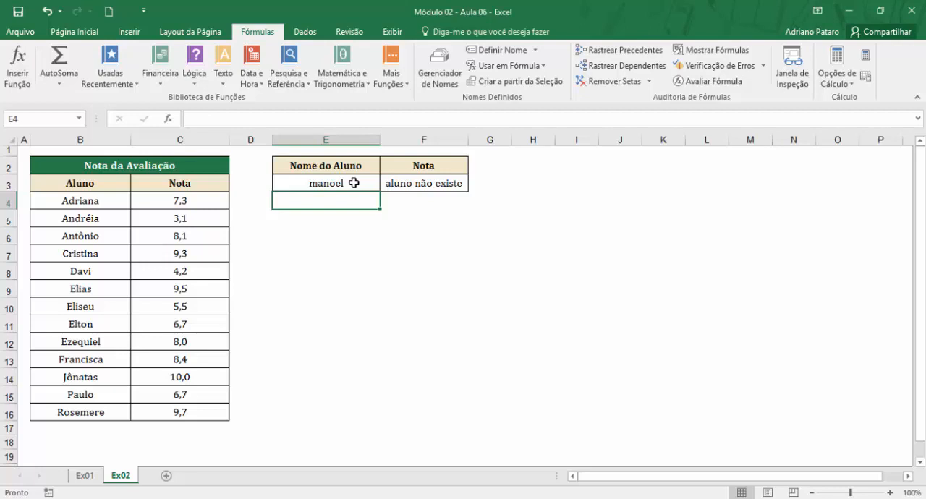
# Examine the arguments of the nested SEERRO and PROCV functions in F3, switching between the two, and close the function arguments.
pyautogui.click(419, 187)
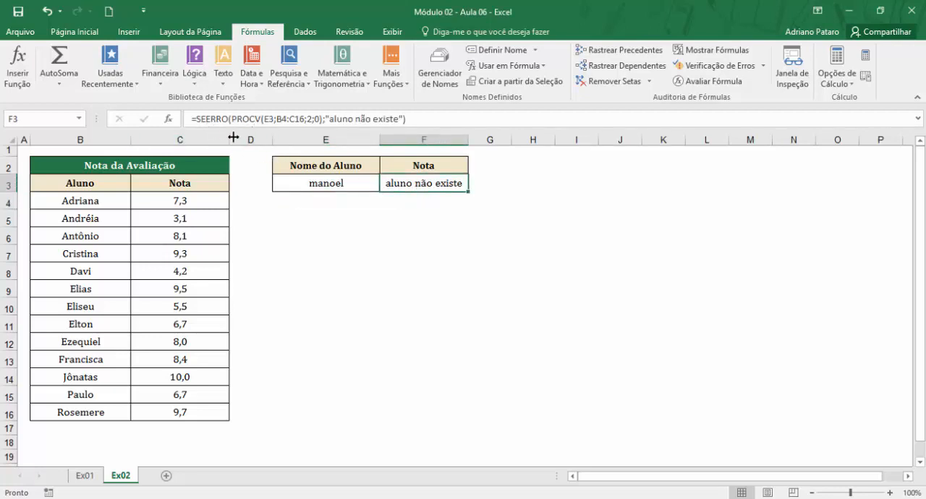
pyautogui.click(168, 122)
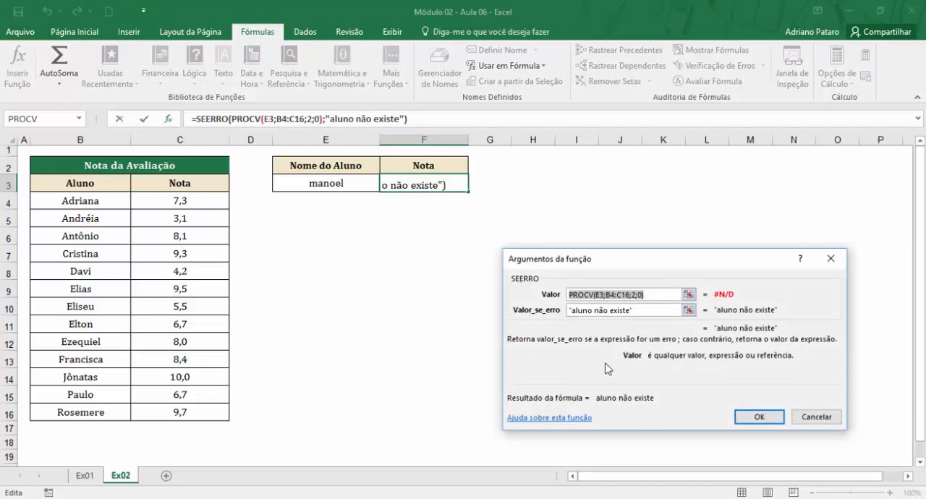
pyautogui.moveTo(630, 268); pyautogui.dragTo(524, 277)
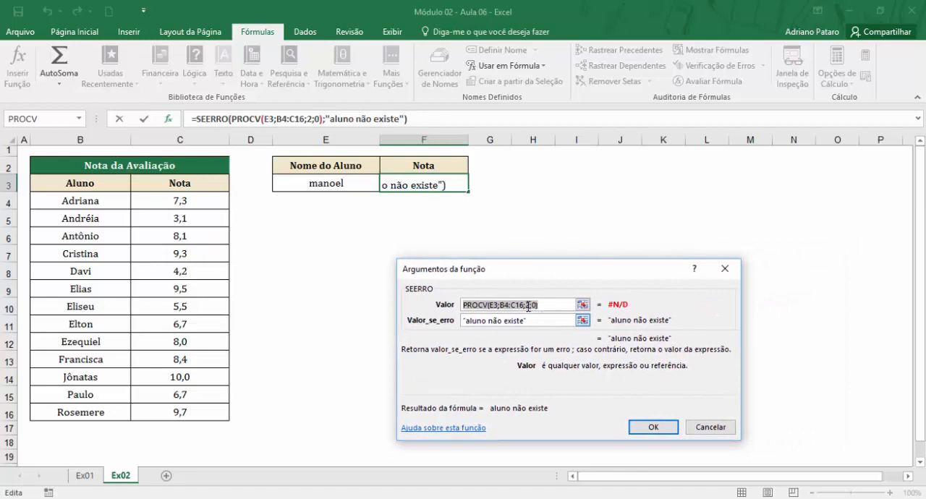
pyautogui.click(247, 118)
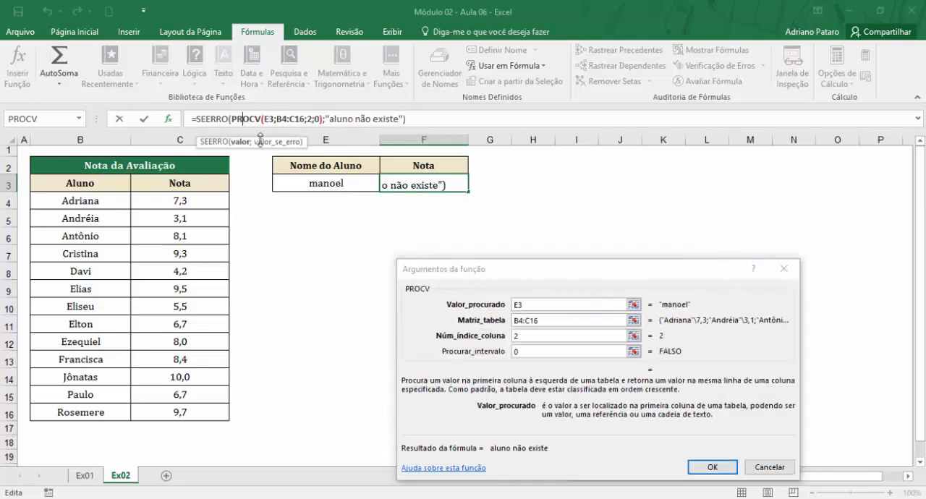
pyautogui.click(210, 118)
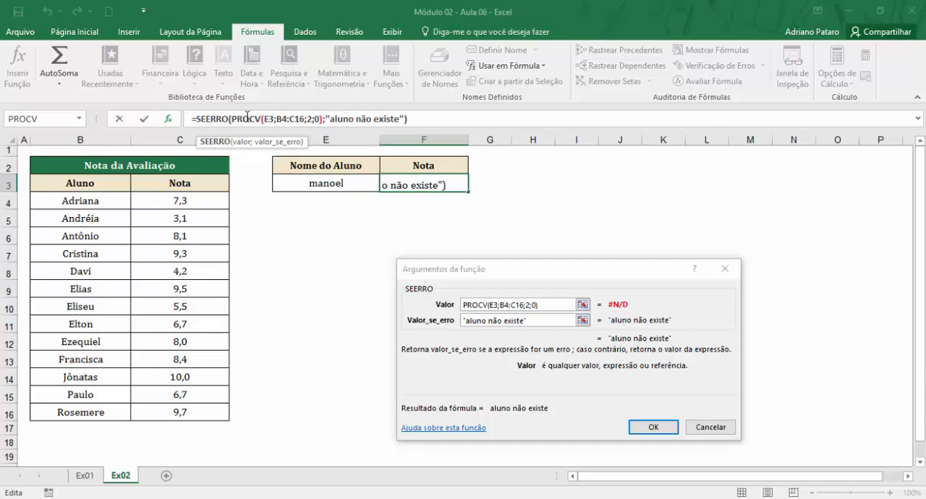
pyautogui.click(249, 117)
pyautogui.click(211, 117)
pyautogui.click(255, 120)
pyautogui.click(220, 120)
pyautogui.click(660, 429)
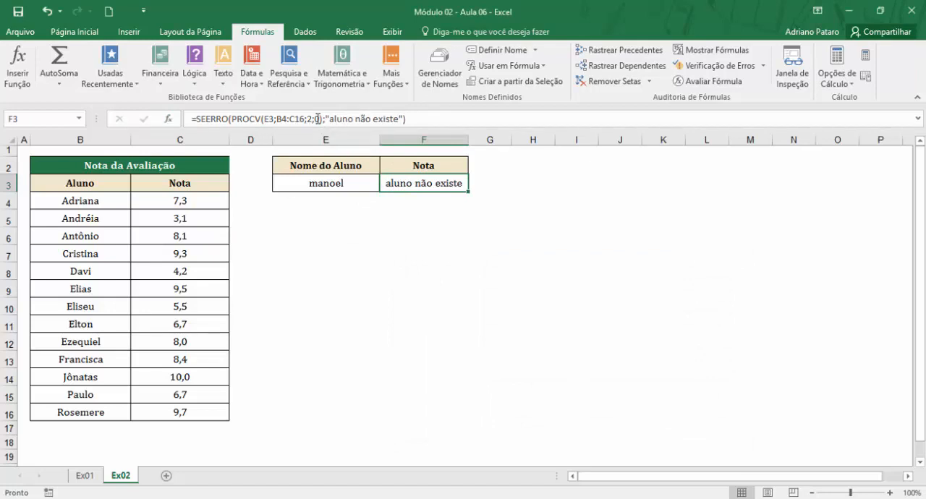
# On sheet Ex01, review the starting values of the Nota Final ranges in C18:C20 and the Conceito formula in F5.
pyautogui.click(336, 181)
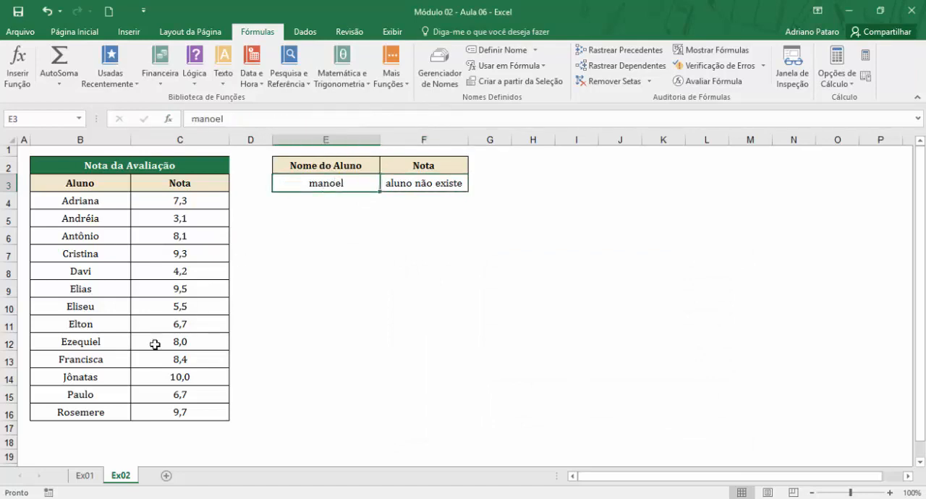
pyautogui.click(85, 475)
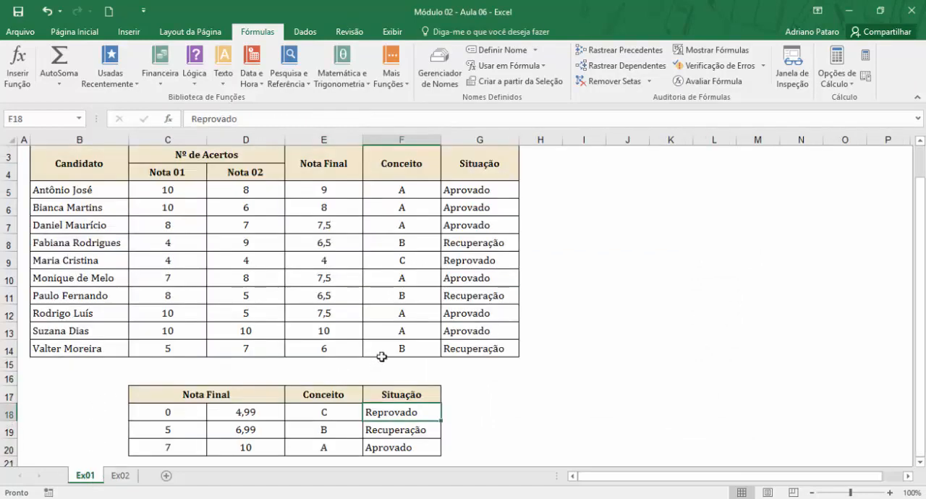
pyautogui.scroll(-2, 289, 383)
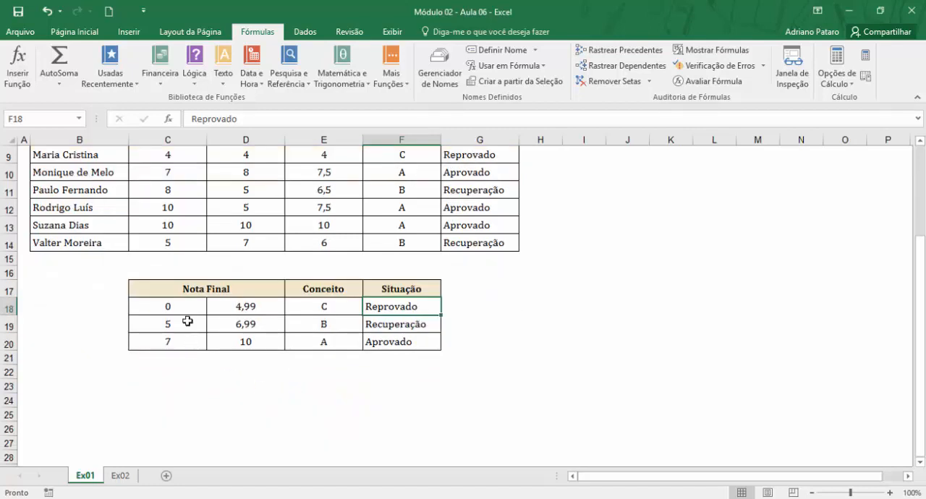
pyautogui.click(185, 305)
pyautogui.moveTo(183, 306); pyautogui.dragTo(175, 336)
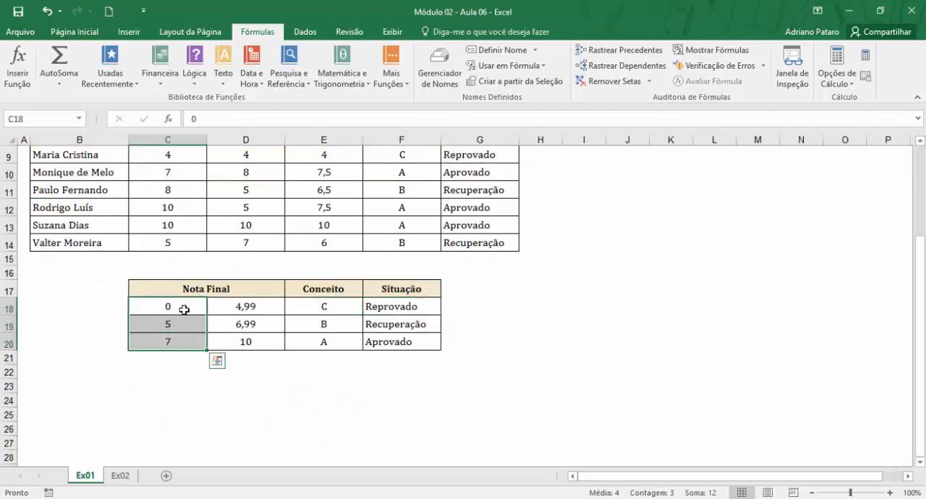
pyautogui.click(183, 306)
pyautogui.moveTo(184, 306); pyautogui.dragTo(182, 341)
pyautogui.scroll(3, 202, 356)
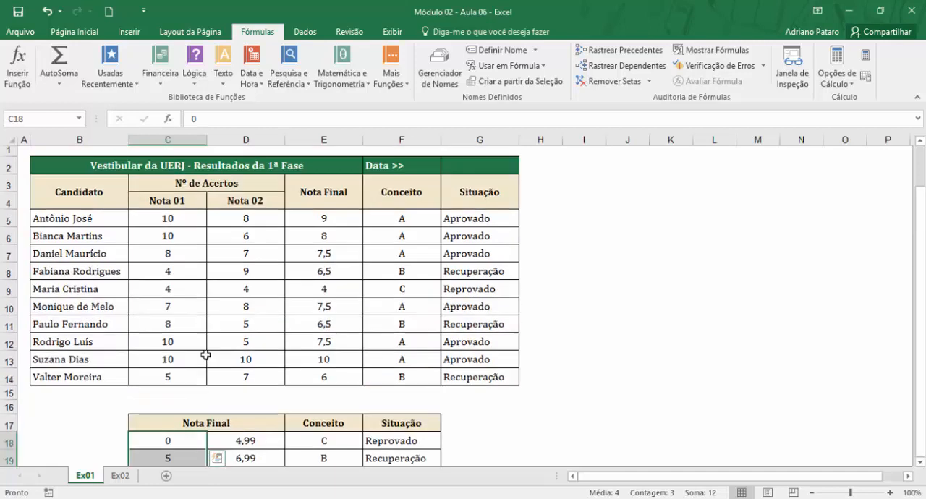
pyautogui.click(409, 222)
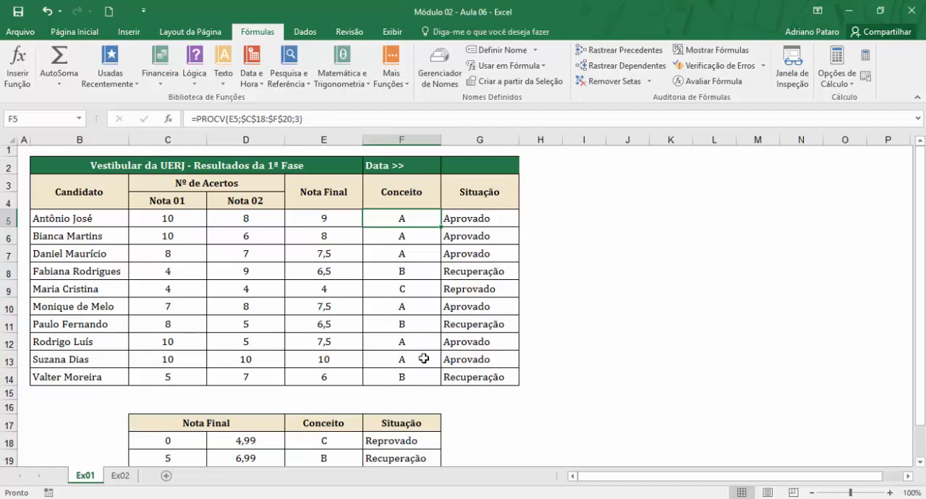
# Enter the formula =HOJE() in the Data cell G2 of sheet Ex01.
pyautogui.click(450, 174)
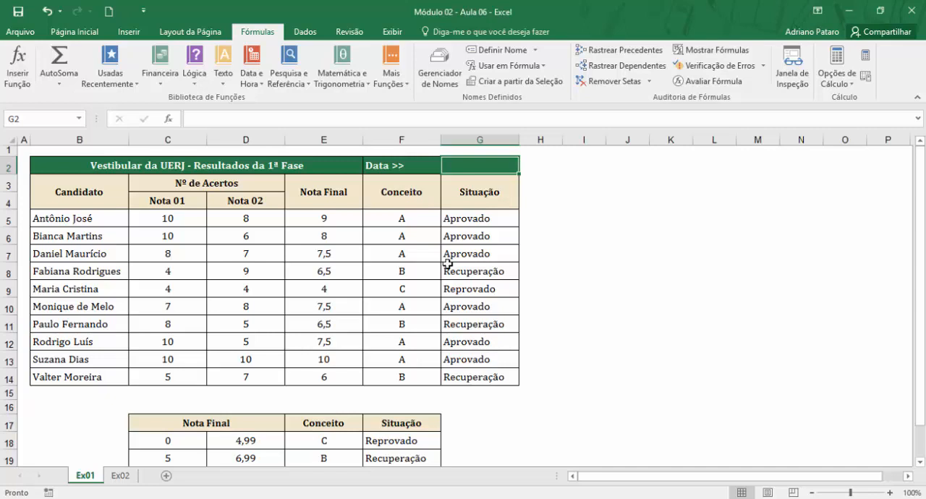
pyautogui.write('=')
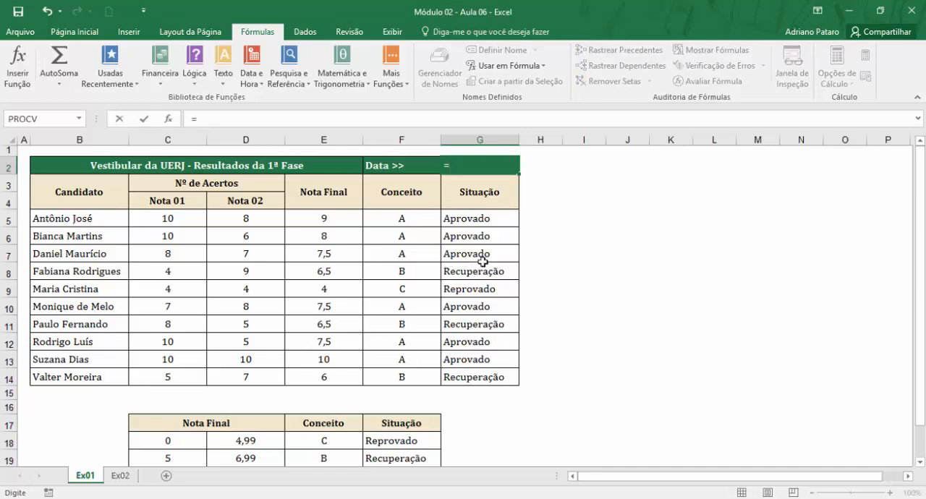
pyautogui.write('hoje')
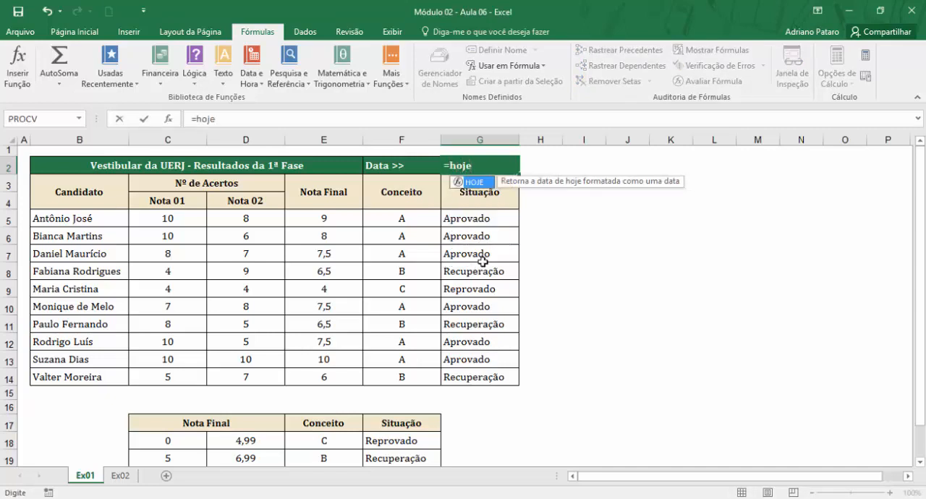
pyautogui.write('()')
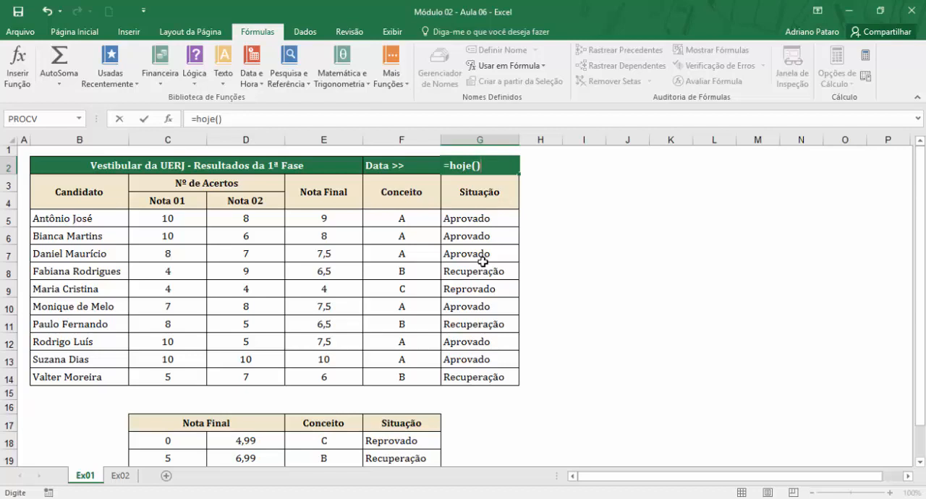
pyautogui.press('Return')
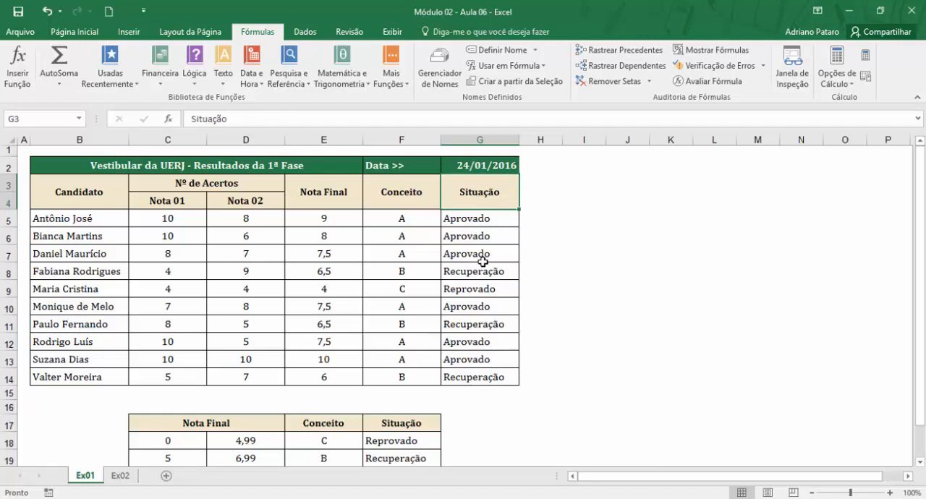
# Clear G2 and insert the HOJE function there from the date and time function library.
pyautogui.click(499, 166)
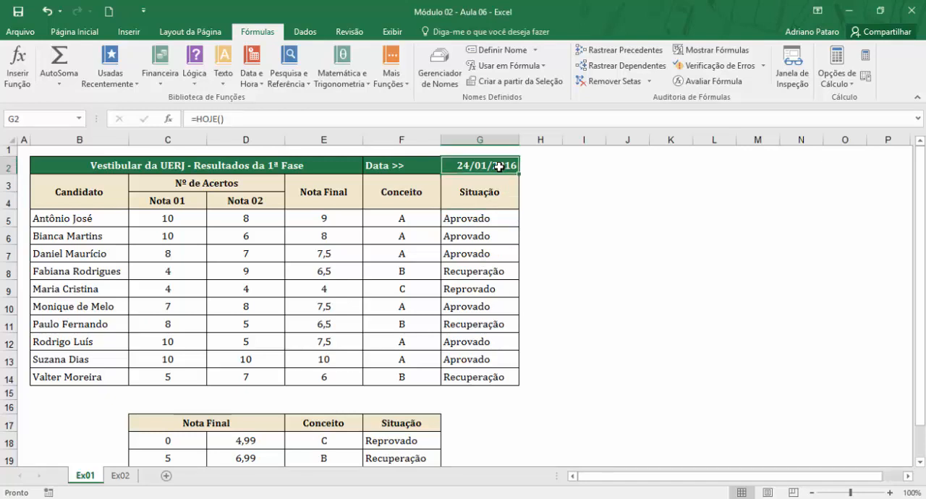
pyautogui.press('Delete')
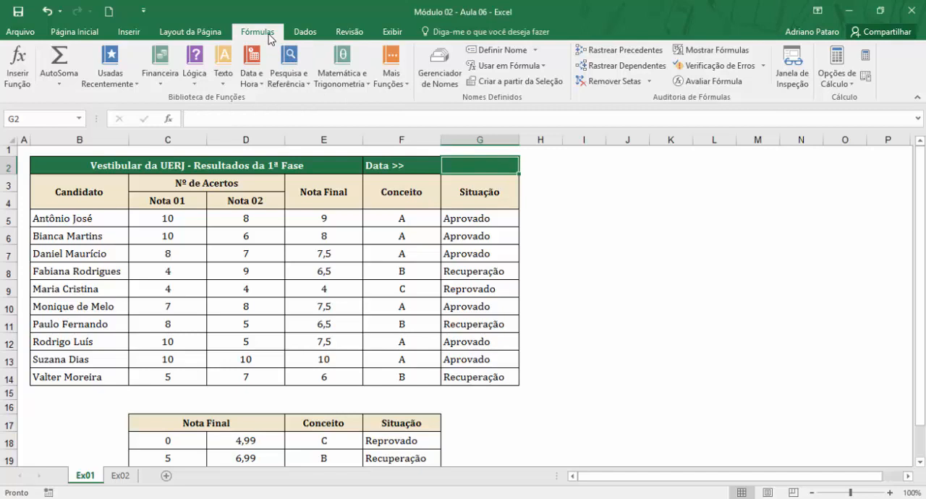
pyautogui.click(259, 84)
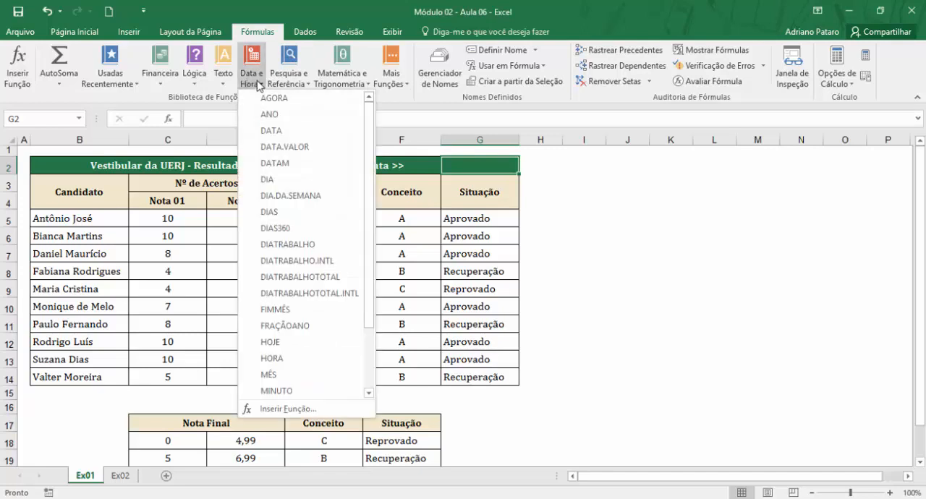
pyautogui.click(315, 343)
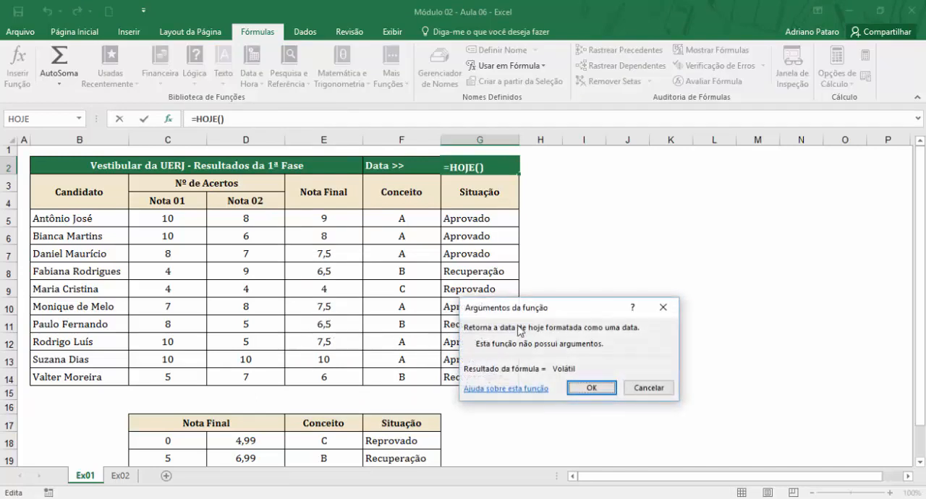
pyautogui.moveTo(554, 309); pyautogui.dragTo(666, 175)
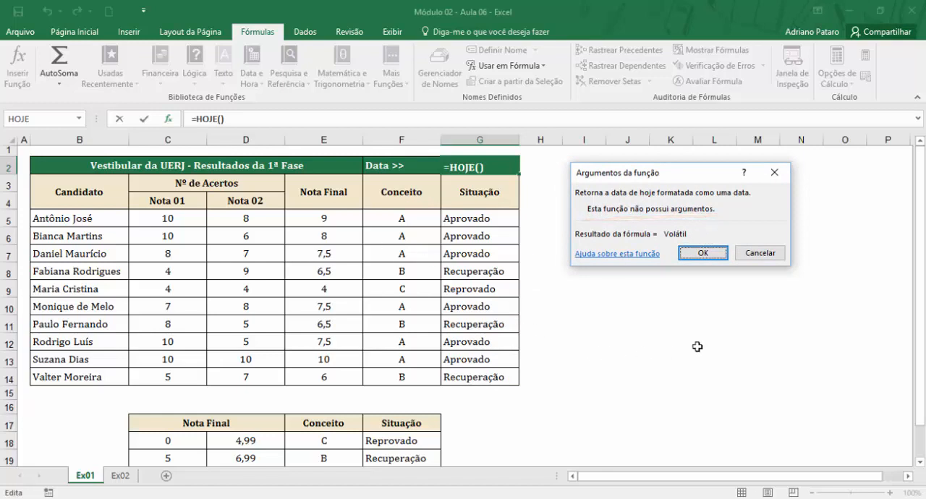
pyautogui.click(722, 252)
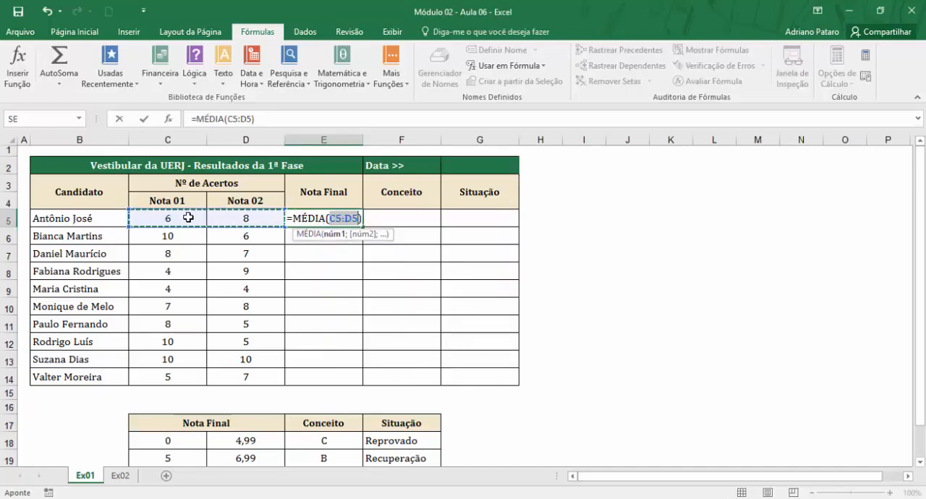
# Confirm the =MÉDIA(C5:D5) formula in E5 and fill it down the Nota Final column to E14.
pyautogui.press('Return')
pyautogui.click(326, 219)
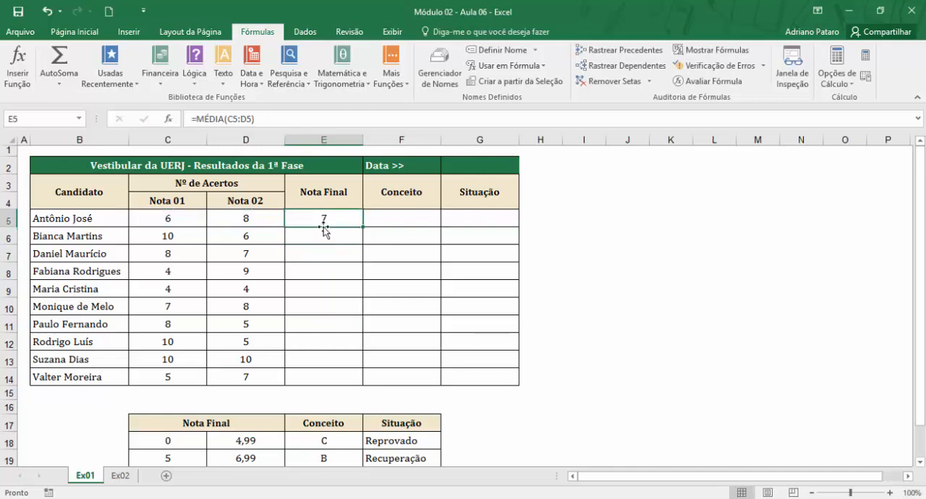
pyautogui.moveTo(363, 230); pyautogui.dragTo(367, 381)
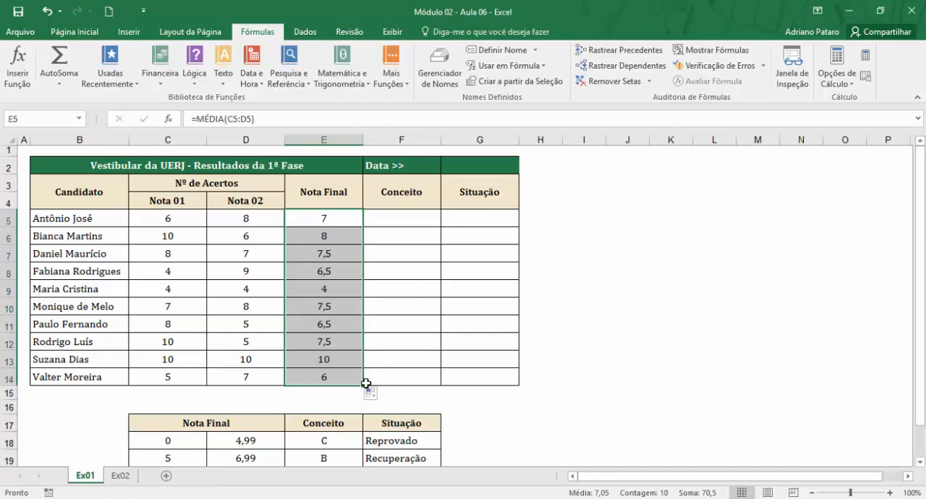
# Examine the Conceito, Situação and Nota Final cells in row 5 and the headings of the lookup table in row 17.
pyautogui.click(408, 220)
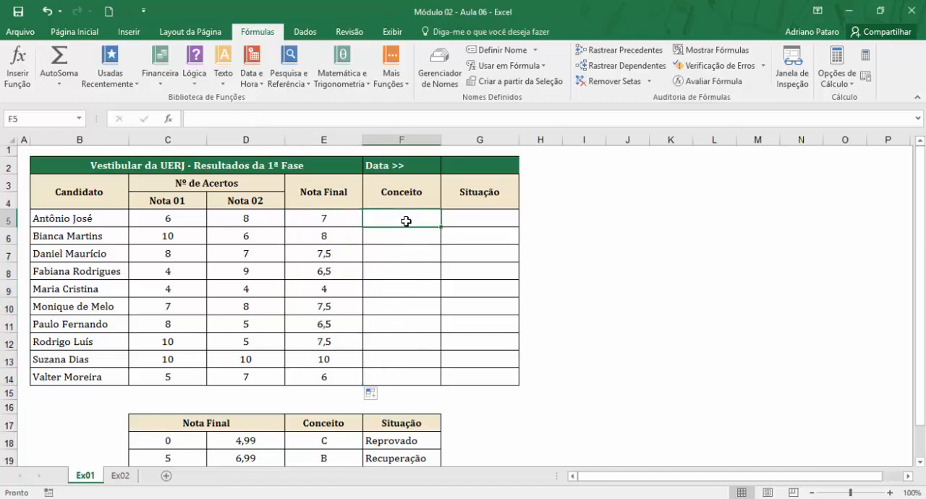
pyautogui.click(480, 222)
pyautogui.click(400, 224)
pyautogui.click(472, 217)
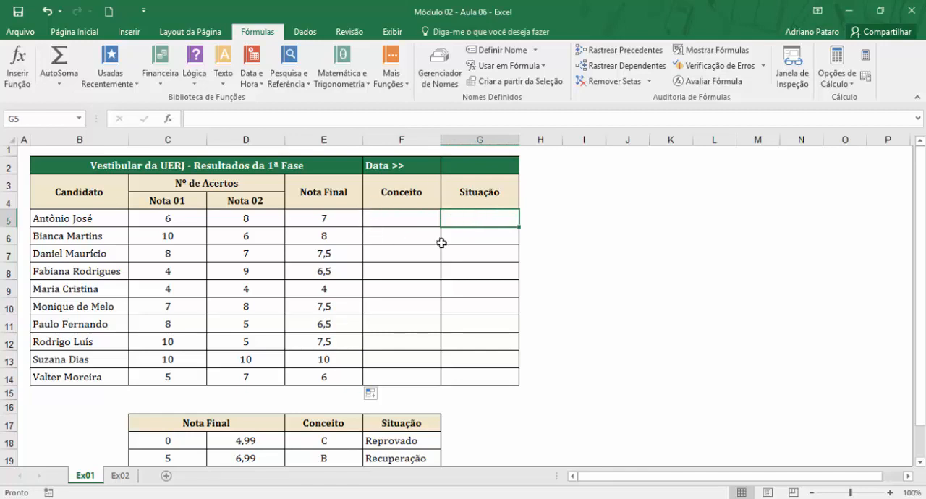
pyautogui.click(322, 218)
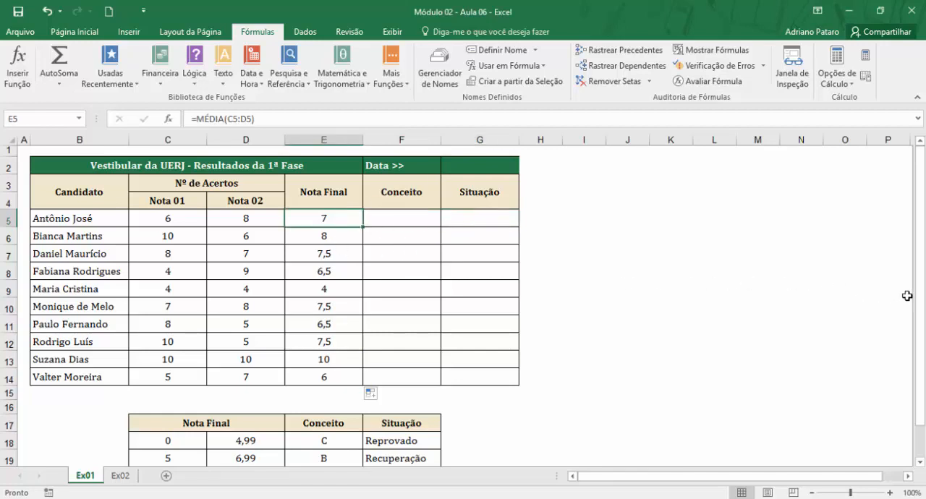
pyautogui.moveTo(921, 300); pyautogui.dragTo(921, 312)
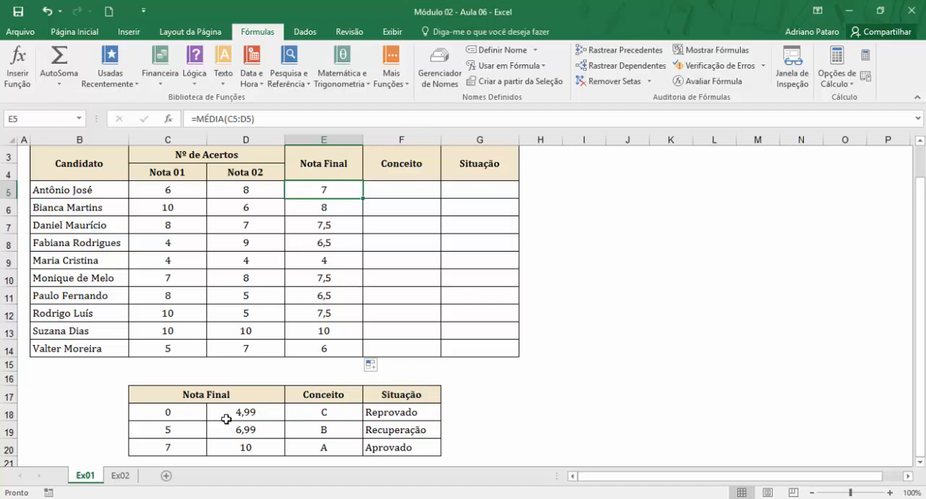
pyautogui.click(223, 401)
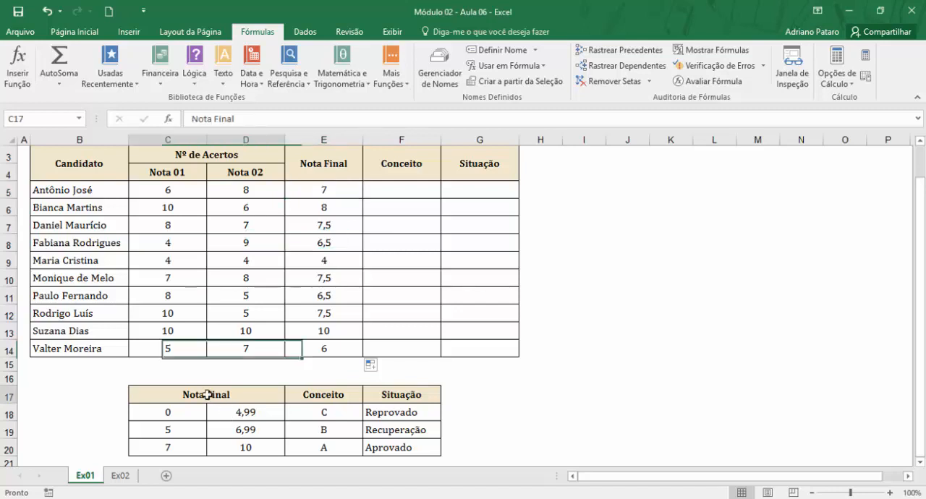
pyautogui.click(324, 398)
pyautogui.click(378, 396)
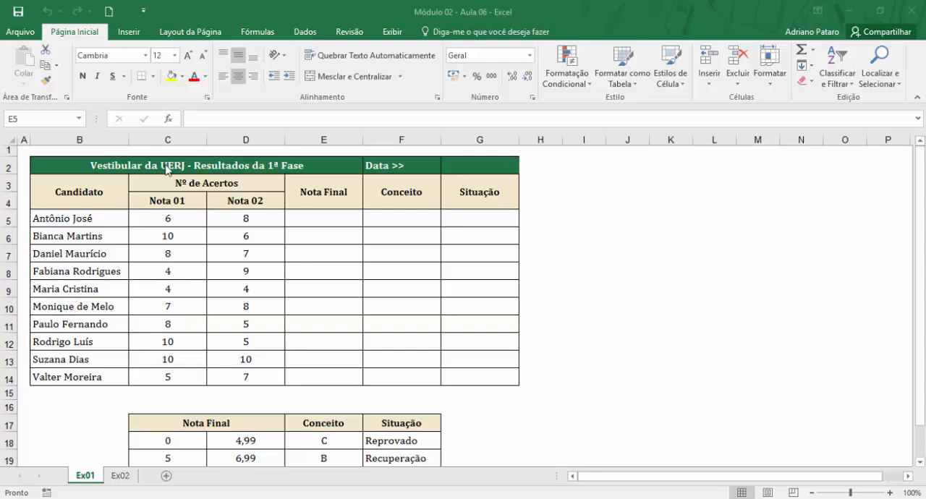
# Examine the results title and the first candidate's Nota 01, Nota 02 and Nota Final cells in row 5.
pyautogui.click(176, 165)
pyautogui.click(179, 165)
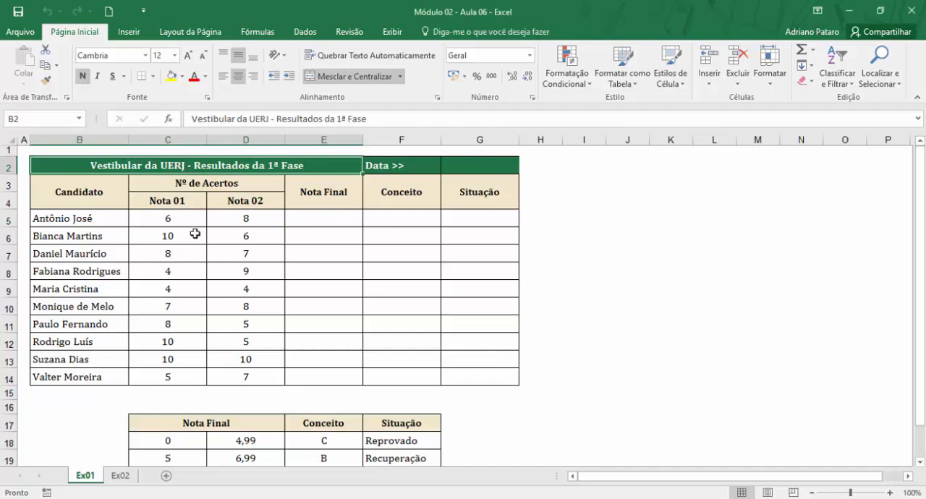
pyautogui.click(335, 219)
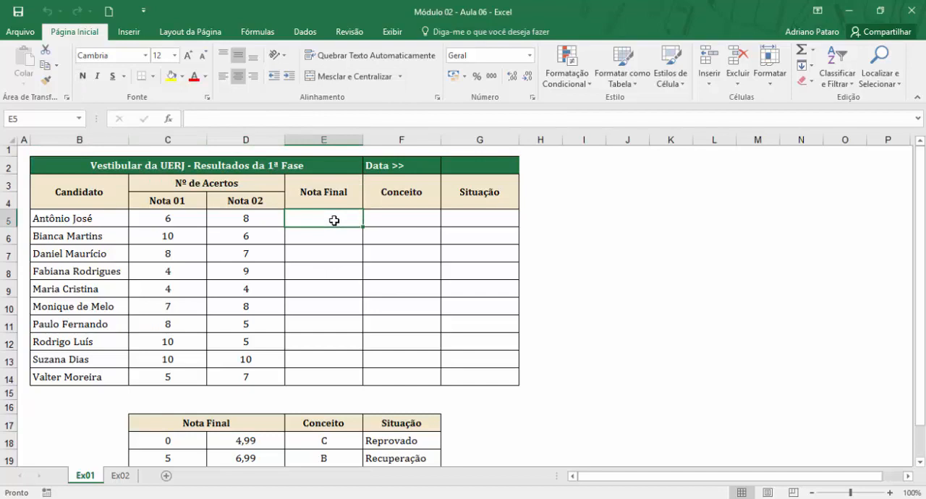
pyautogui.moveTo(176, 217); pyautogui.dragTo(196, 217)
pyautogui.click(231, 219)
pyautogui.click(322, 221)
pyautogui.click(193, 219)
pyautogui.click(244, 217)
# Open the AutoSoma function choices for the first candidate's Nota Final cell E5.
pyautogui.click(306, 225)
pyautogui.click(267, 37)
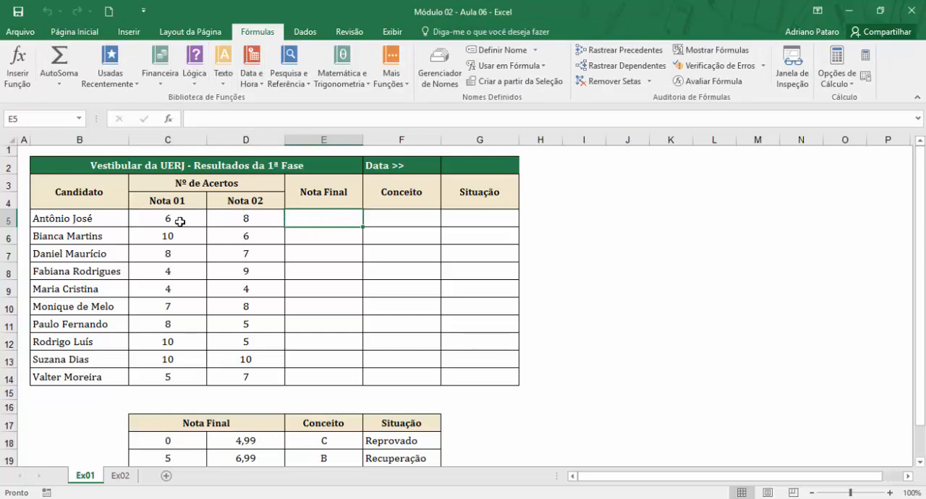
pyautogui.click(60, 85)
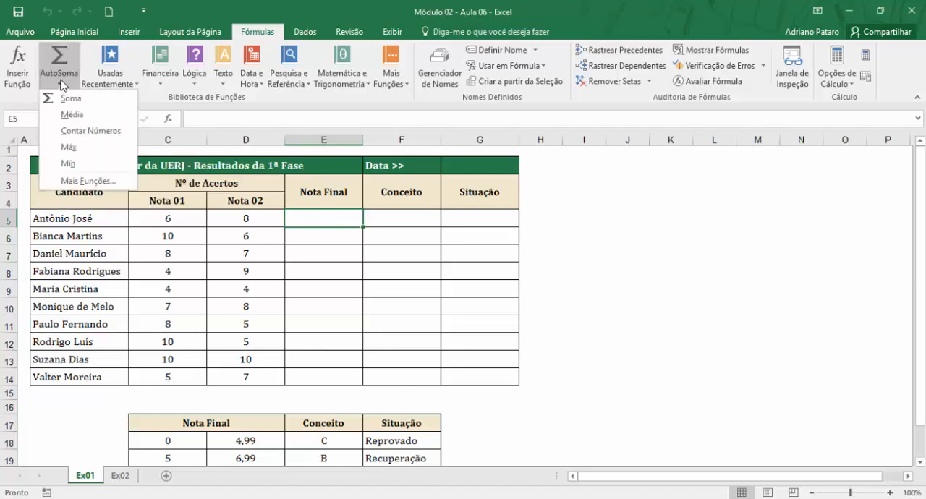